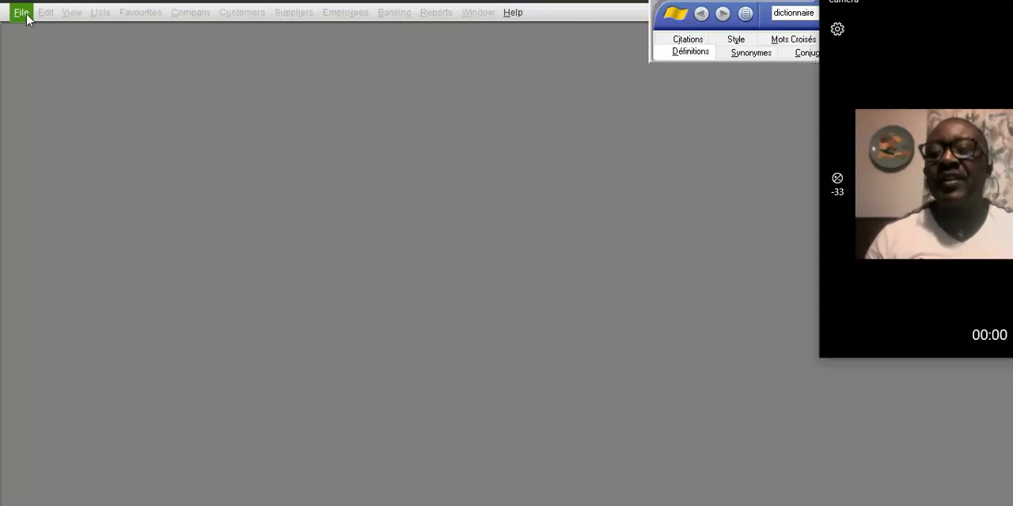
Step: Start creating a new company file using Advanced Setup
click(22, 13)
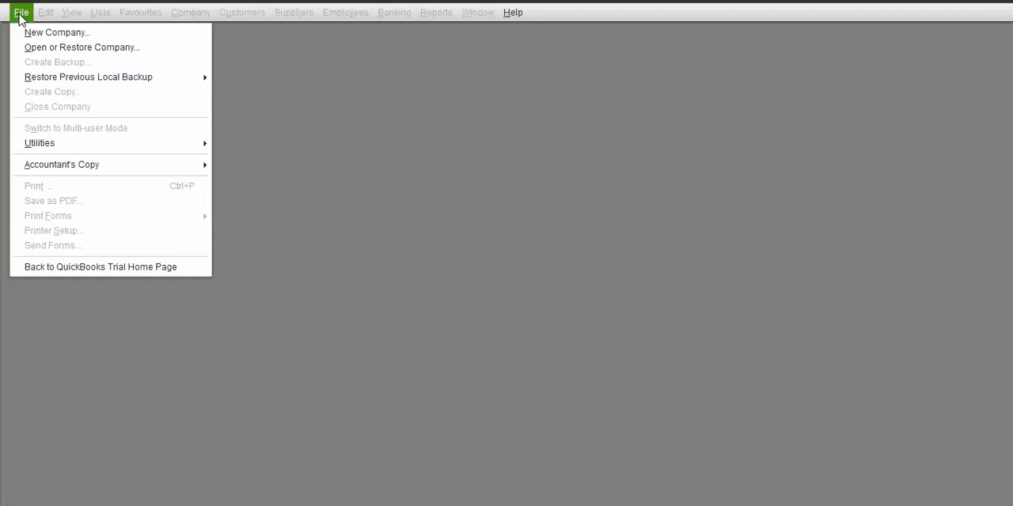
click(20, 16)
click(21, 14)
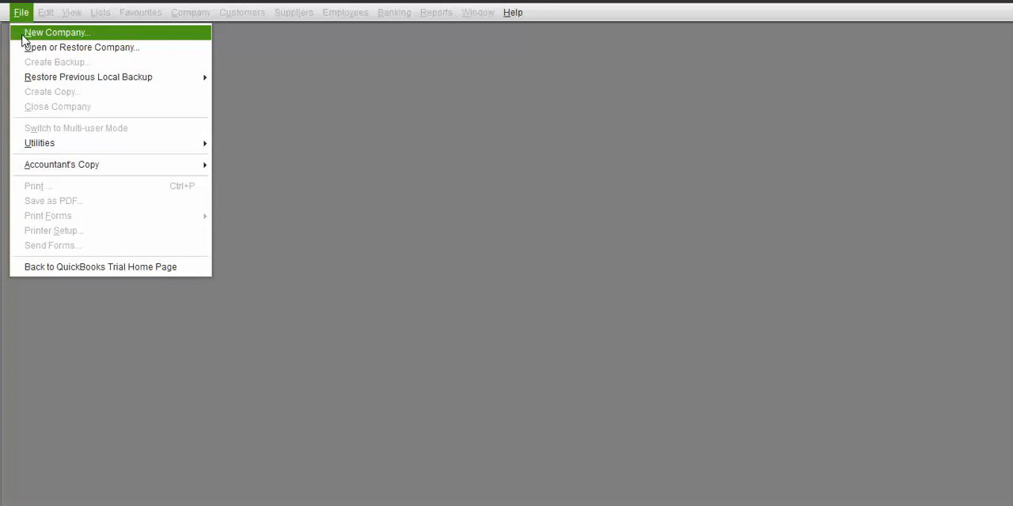
click(31, 35)
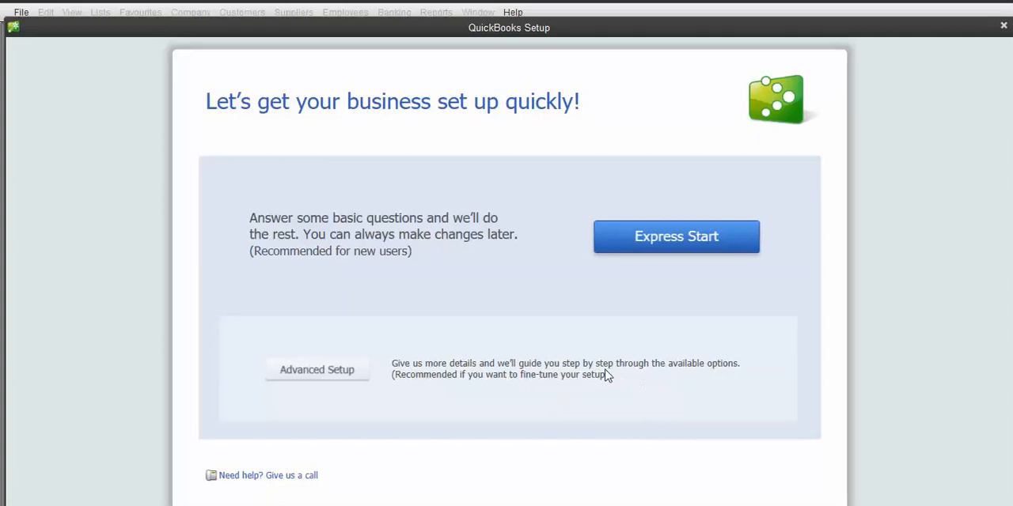
click(314, 377)
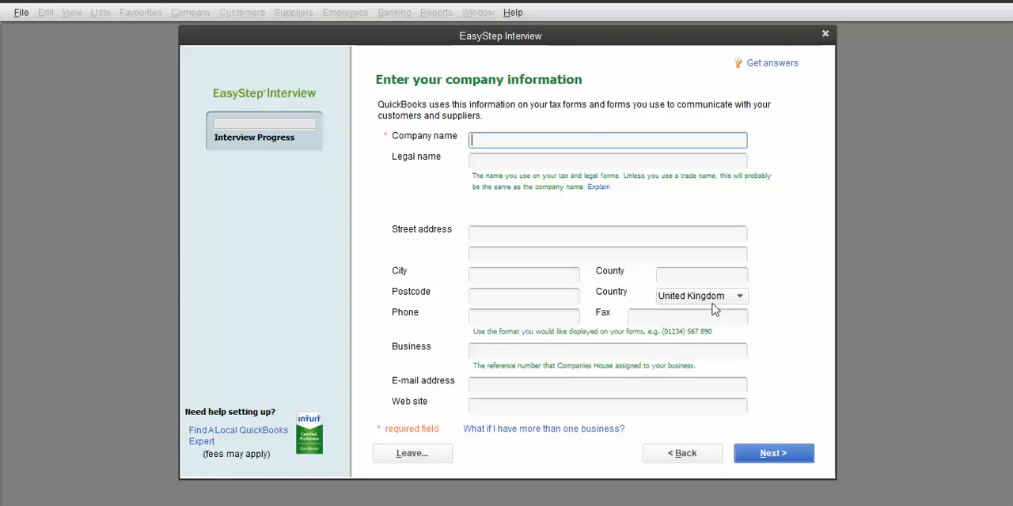
Step: Enter C&M DESIGN as the company name and copy it
click(886, 505)
text(C&M DESIGN)
drag(547, 140, 470, 139)
key(ctrl+c)
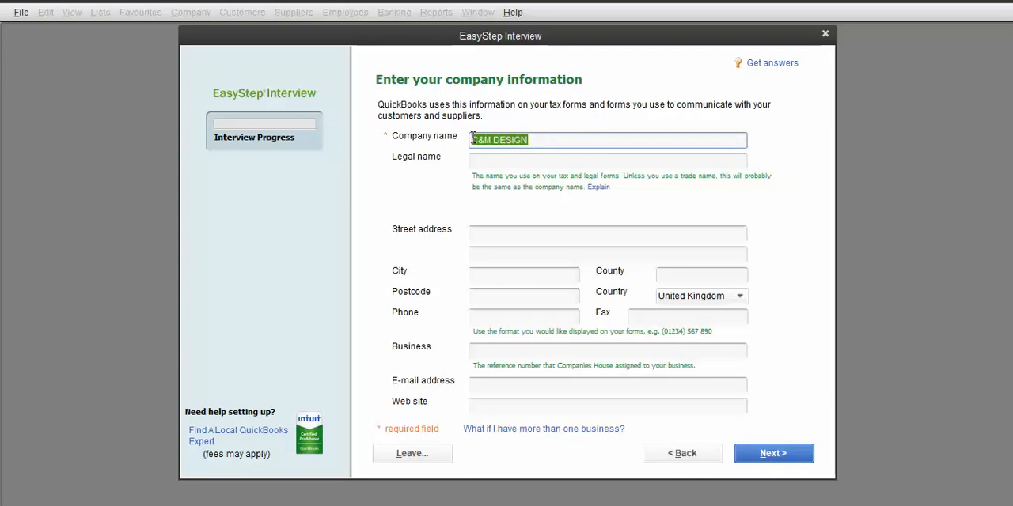
Step: Paste the company name as the legal name and fill in the company's street address
click(510, 159)
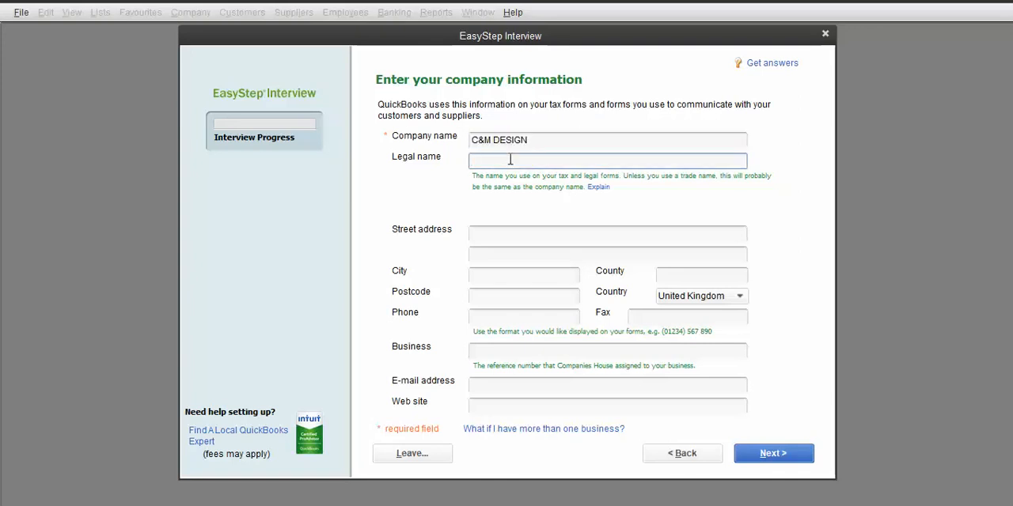
key(ctrl+v)
click(486, 231)
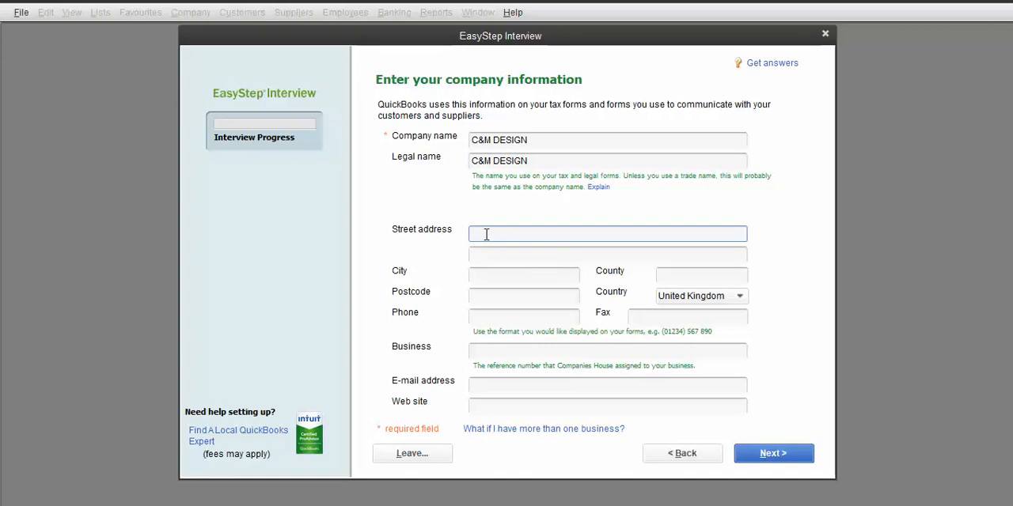
Step: Fill in the company's city
click(499, 276)
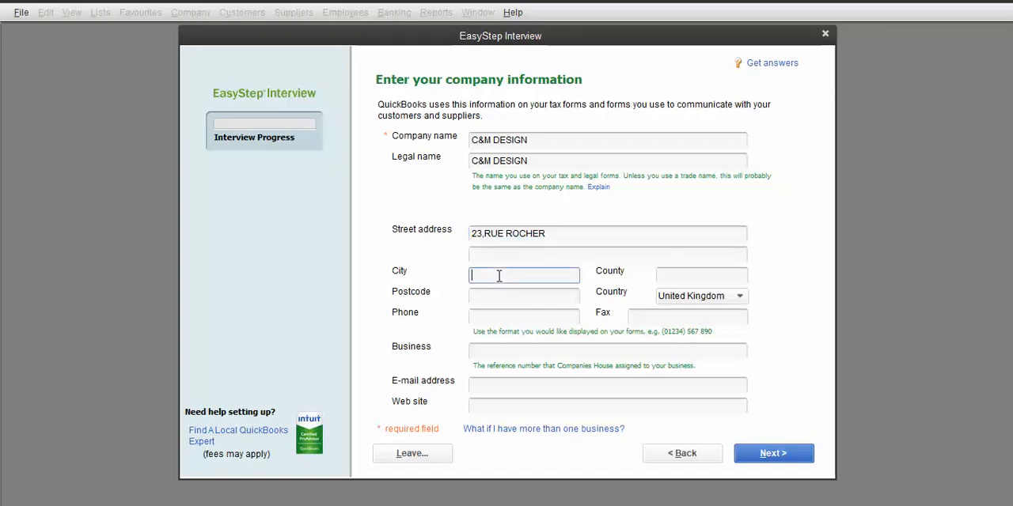
text(C)
text(AB)
key(BackSpace)
text(BARET)
click(685, 277)
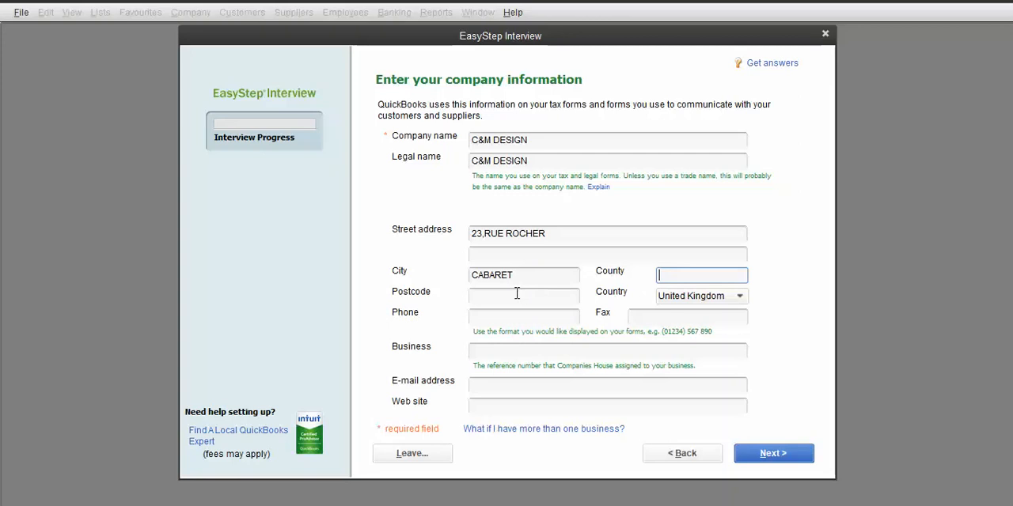
Step: Enter the company's phone number and set the country to Other
click(497, 317)
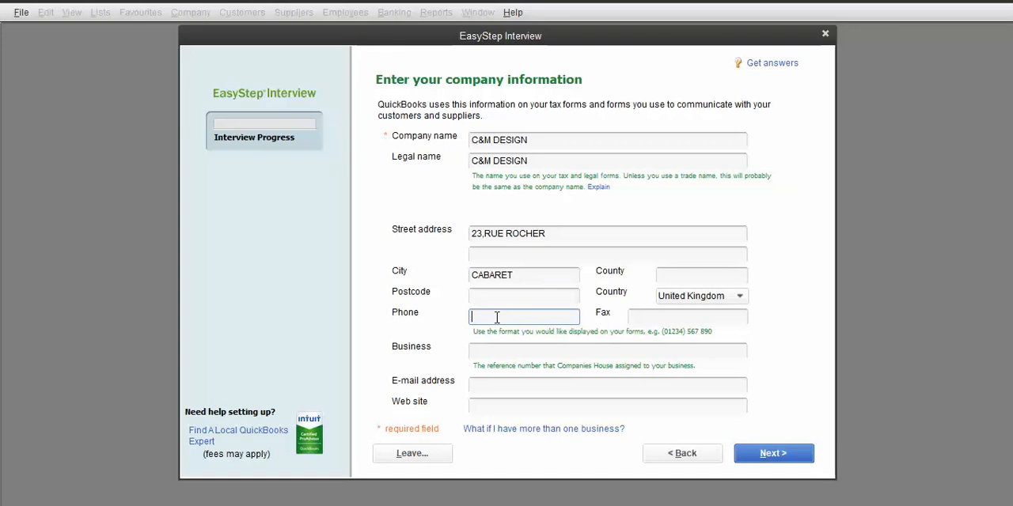
text(300-222-11)
click(740, 299)
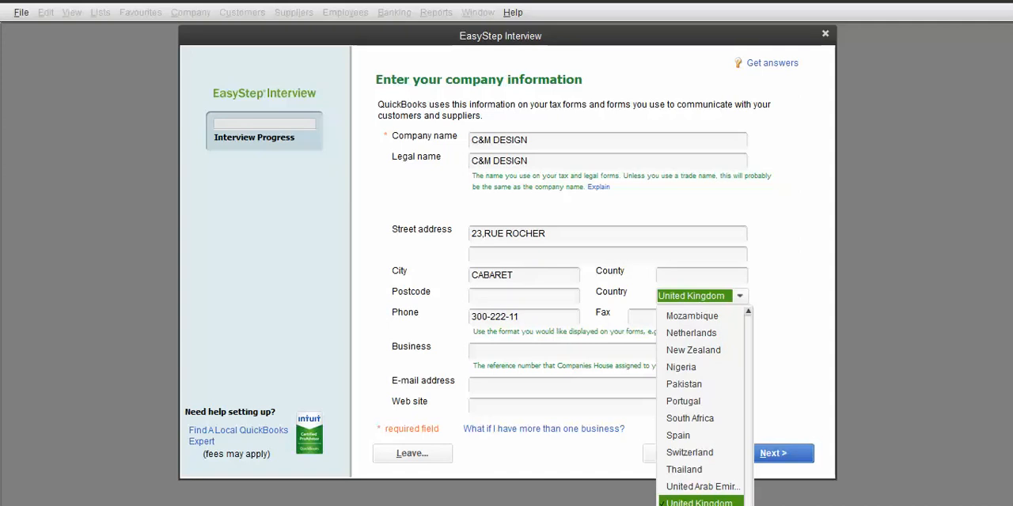
click(700, 505)
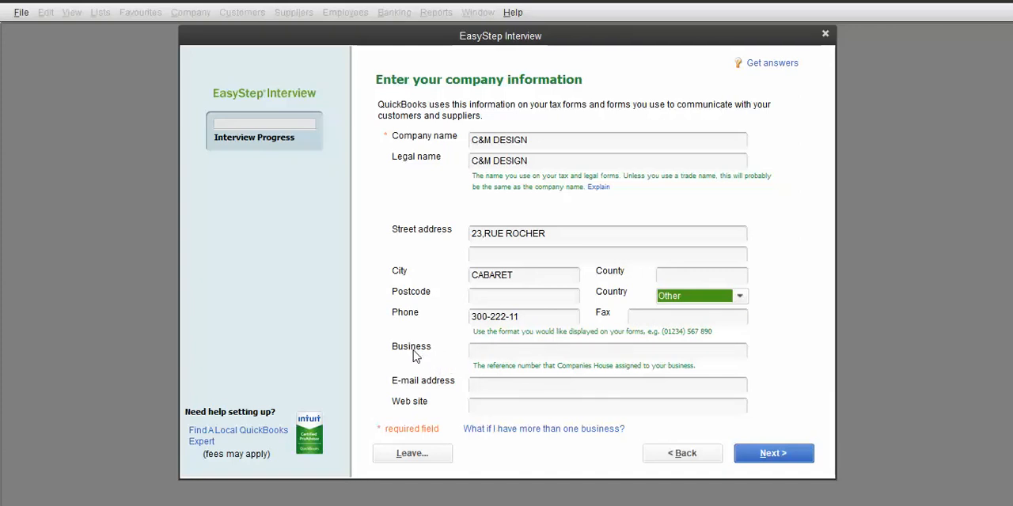
Step: Fill in the company's e-mail address and continue to the next page
click(499, 389)
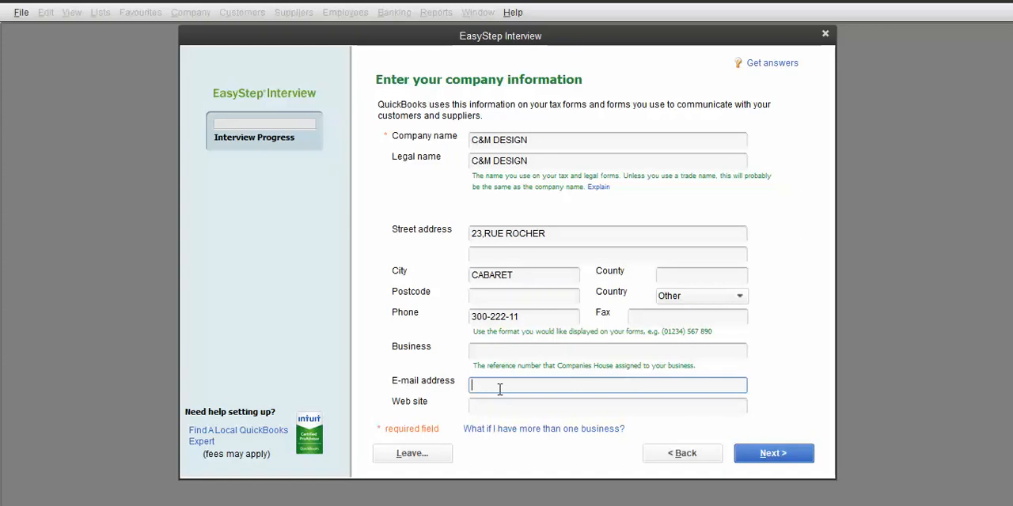
click(535, 386)
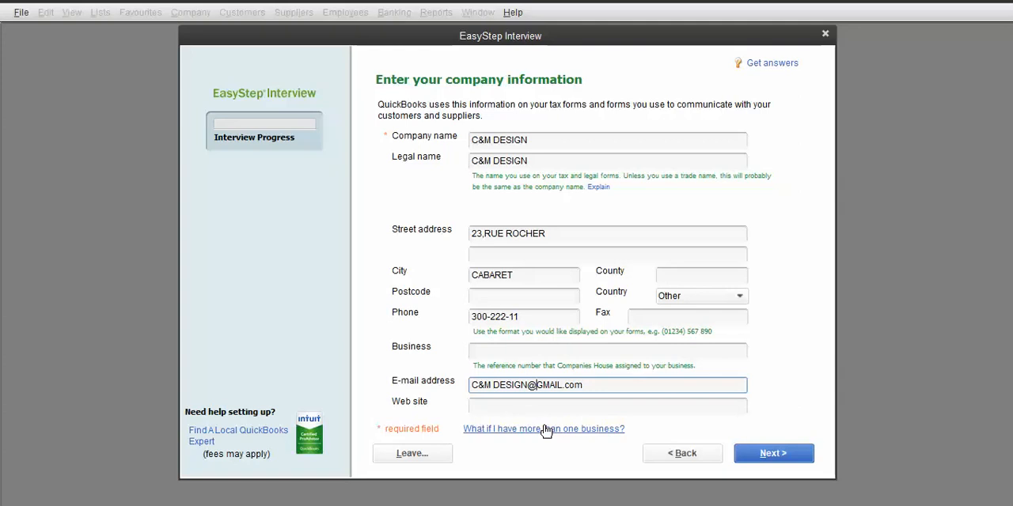
text(gm,ai)
key(BackSpace)
key(BackSpace)
key(BackSpace)
text(ail)
key(BackSpace)
text(l.com)
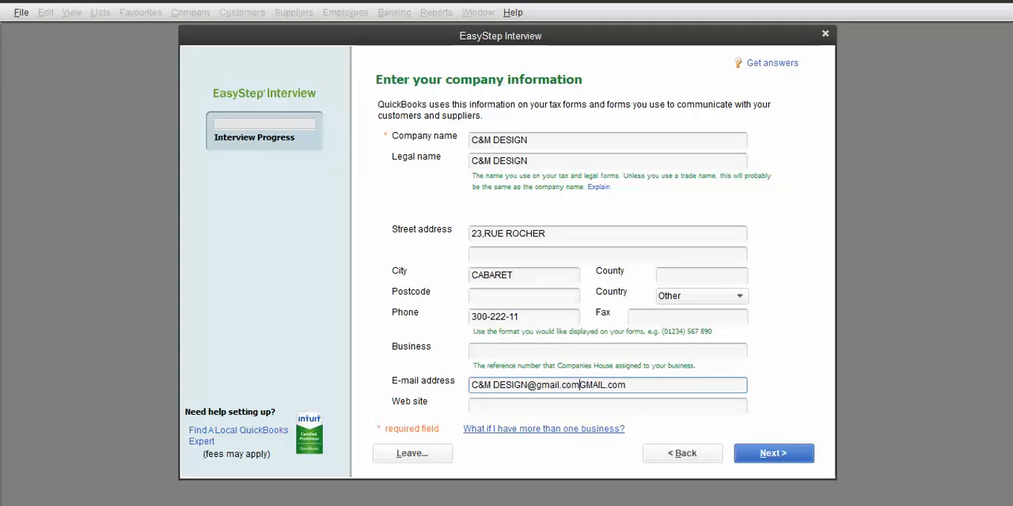
key(Delete)
key(Delete)
key(Delete)
key(Delete)
key(Delete)
key(Delete)
key(Delete)
key(Delete)
key(Delete)
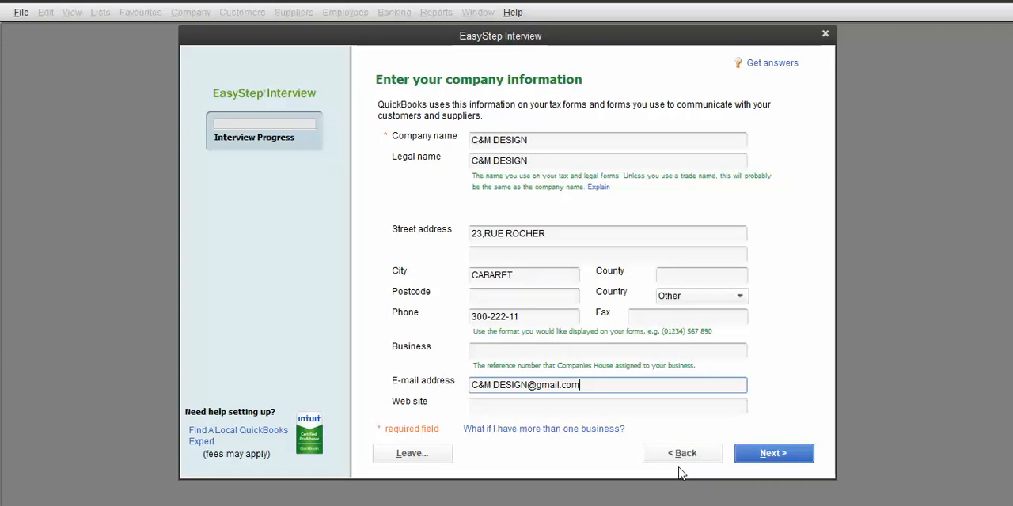
click(773, 455)
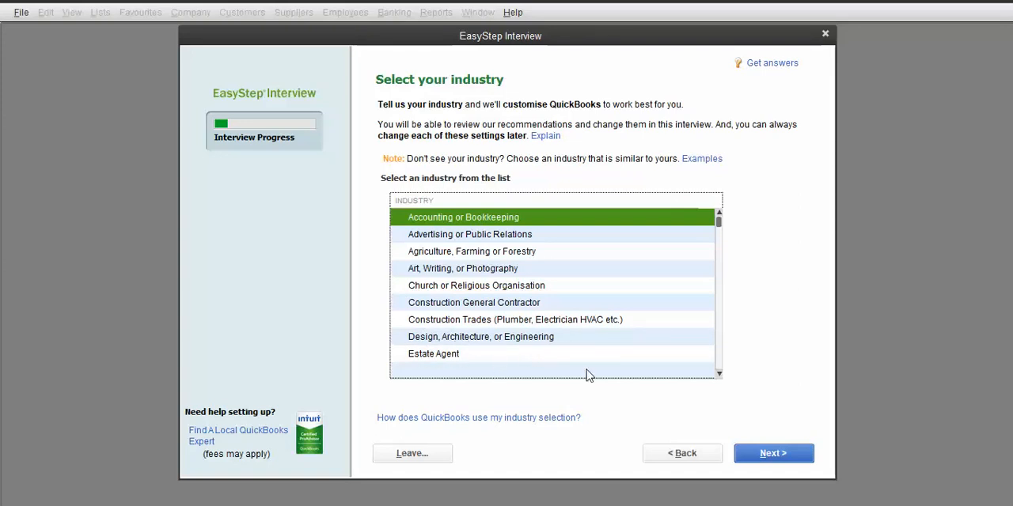
Step: Select Hair Salon, Beauty Salon, or Barber Shop as the industry and continue
click(720, 375)
click(719, 375)
click(720, 375)
click(719, 375)
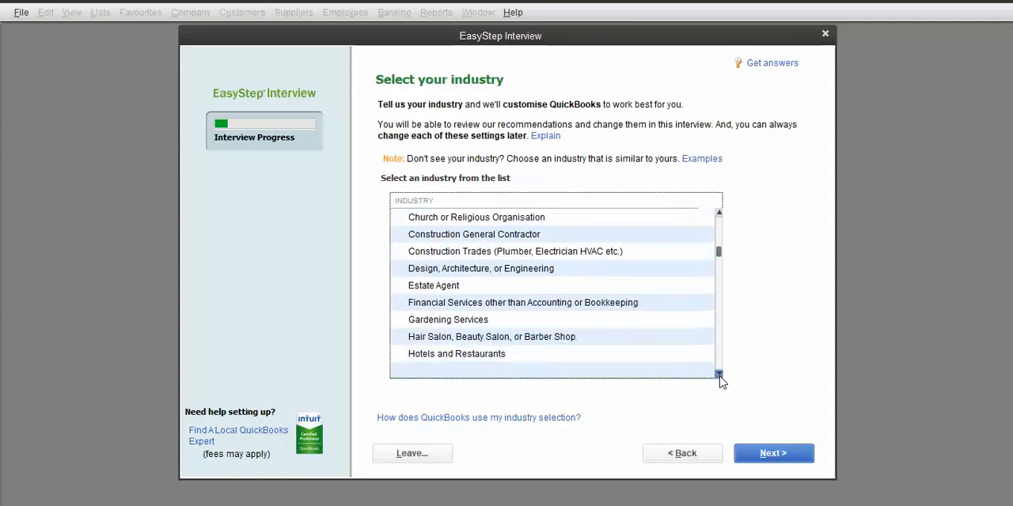
click(720, 375)
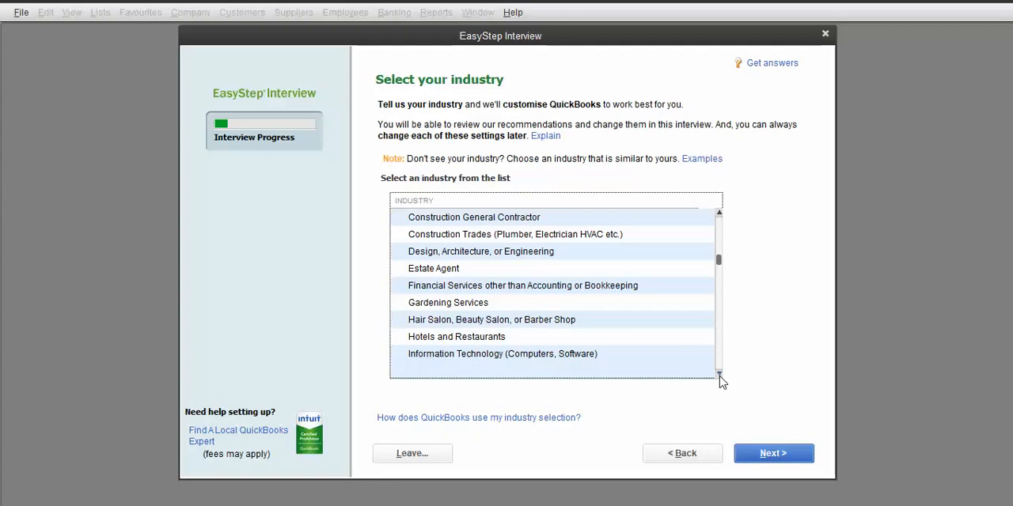
click(719, 374)
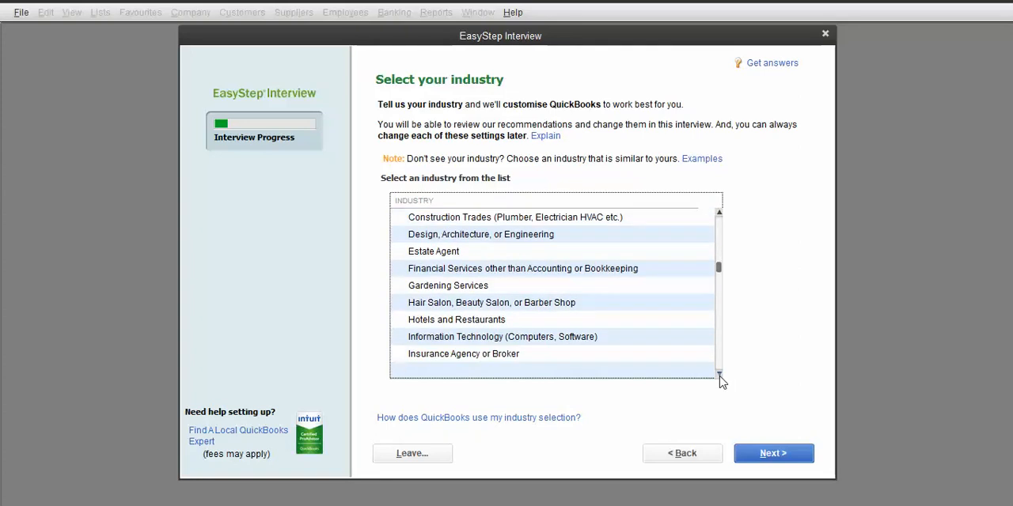
click(719, 374)
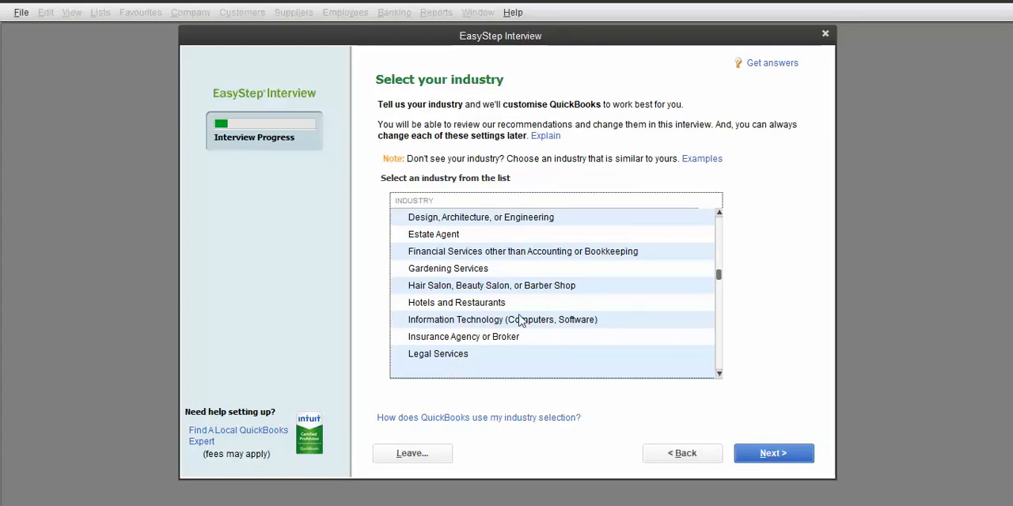
click(719, 375)
click(719, 375)
click(719, 375)
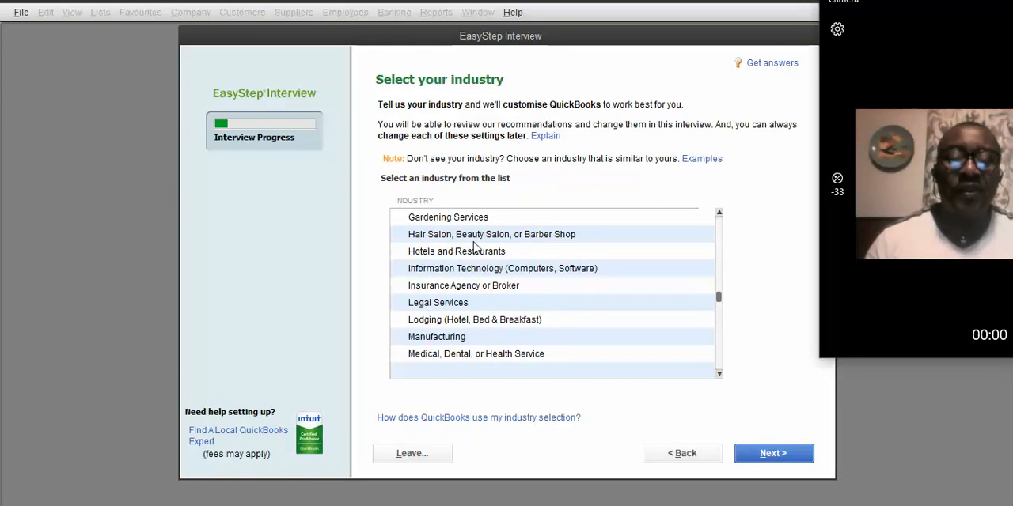
click(551, 239)
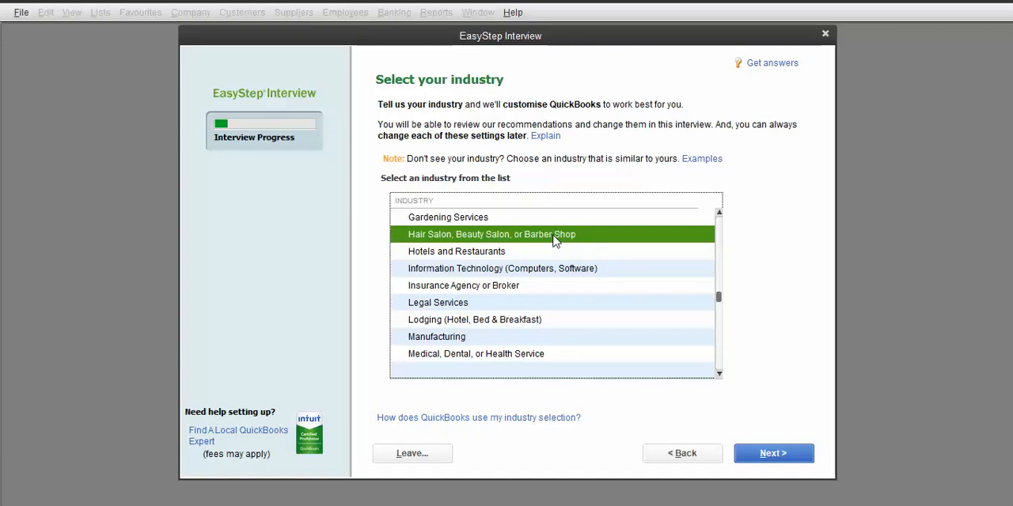
click(779, 458)
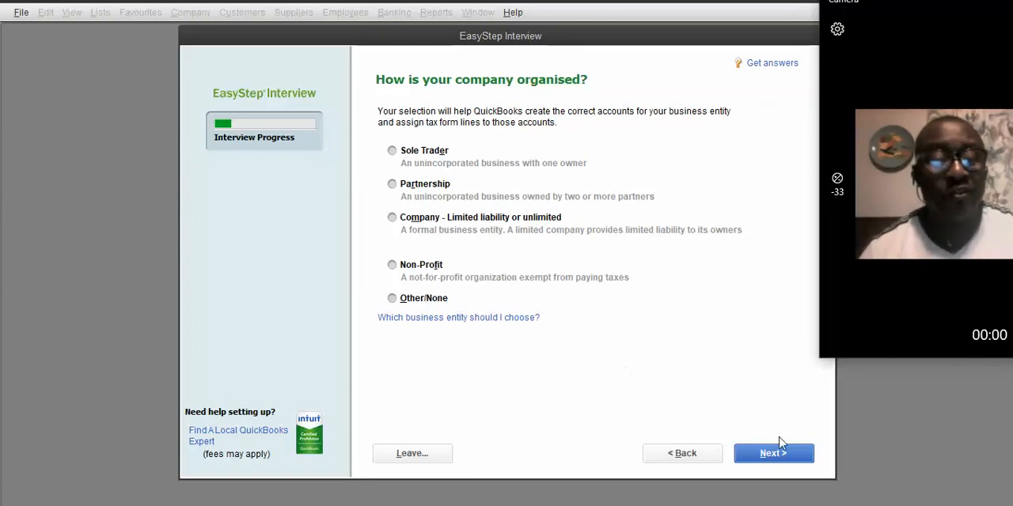
Step: Choose Partnership as the company organisation and continue
click(411, 189)
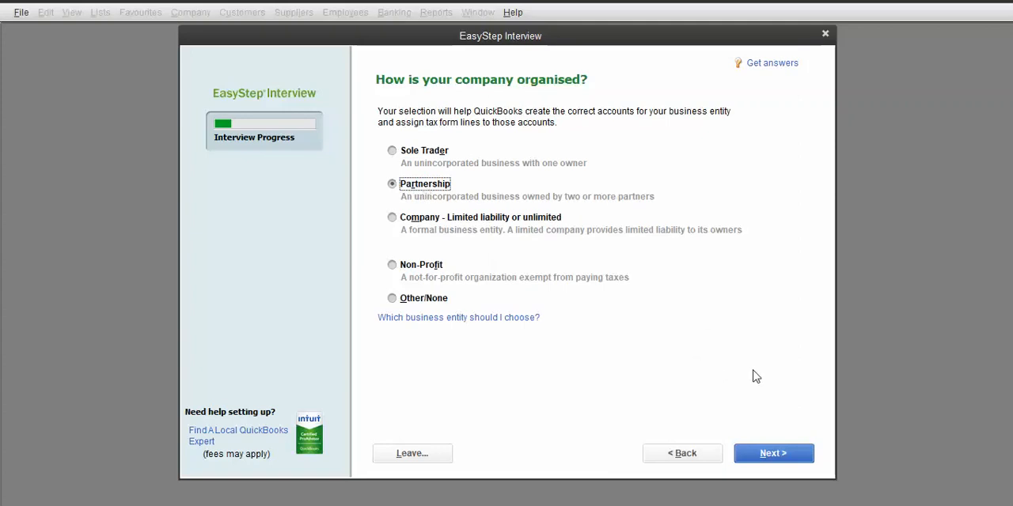
click(777, 458)
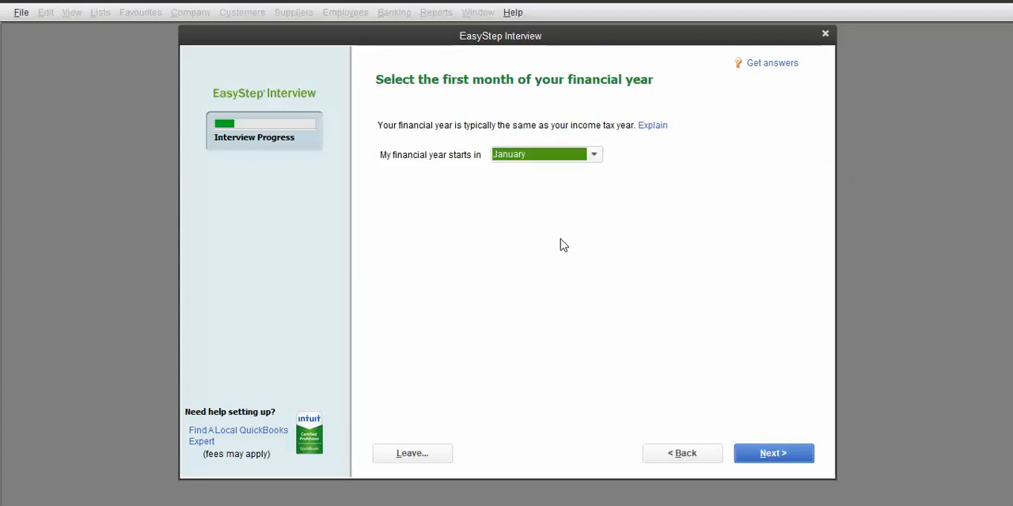
Step: Set the financial year to start in December and continue
click(593, 156)
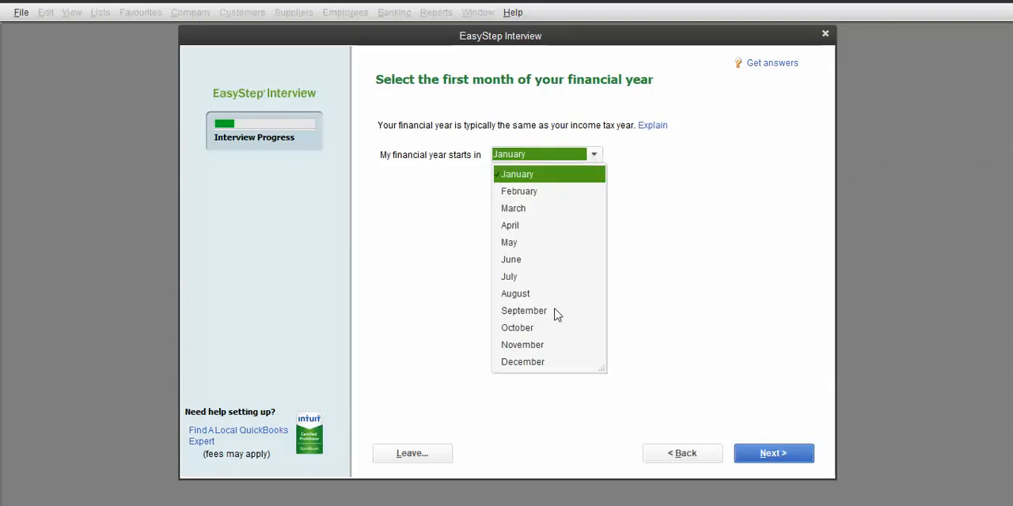
click(527, 362)
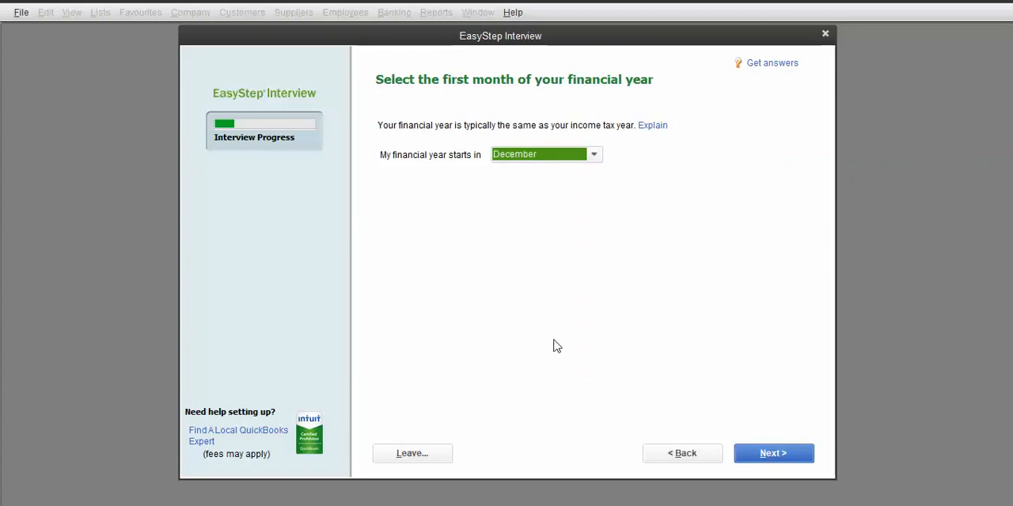
click(773, 456)
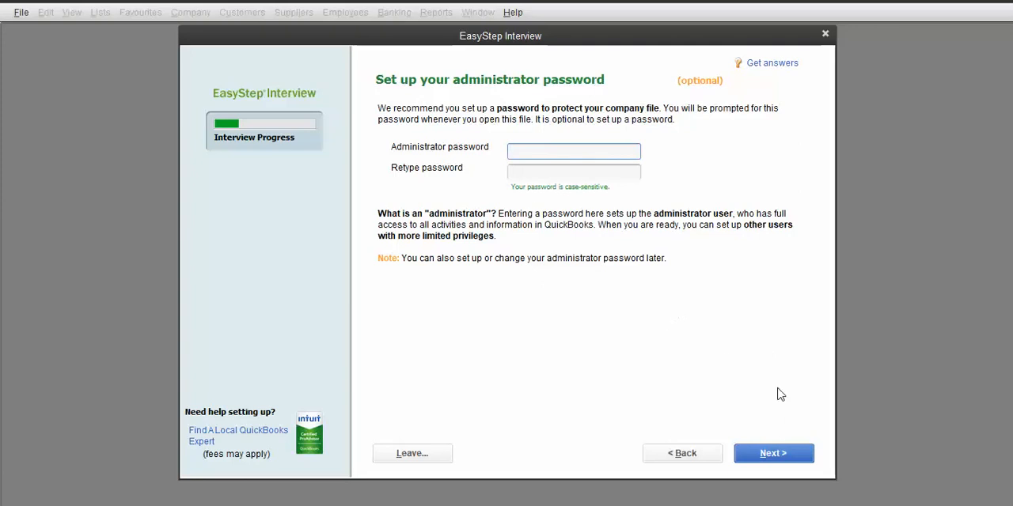
Step: Skip the administrator password and proceed to choosing where to save the company file
click(778, 461)
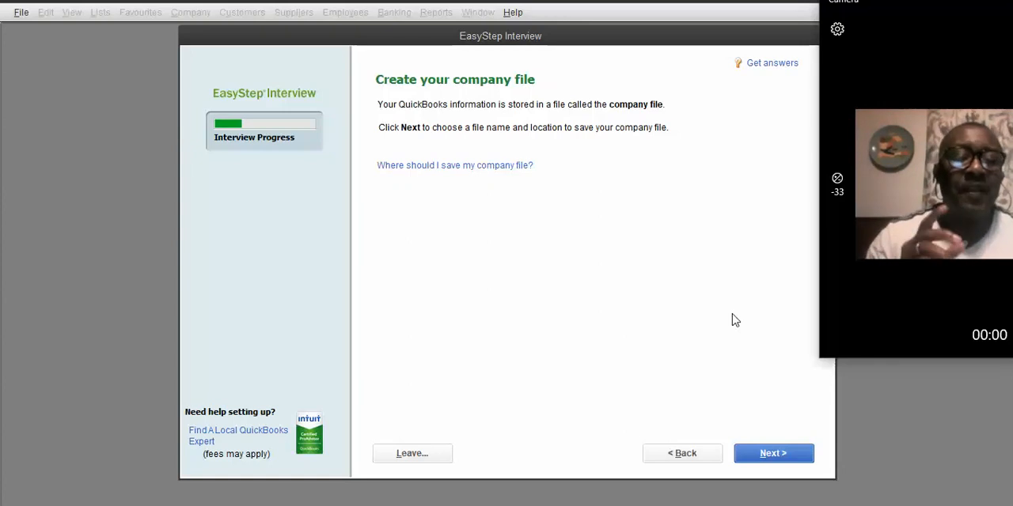
click(772, 455)
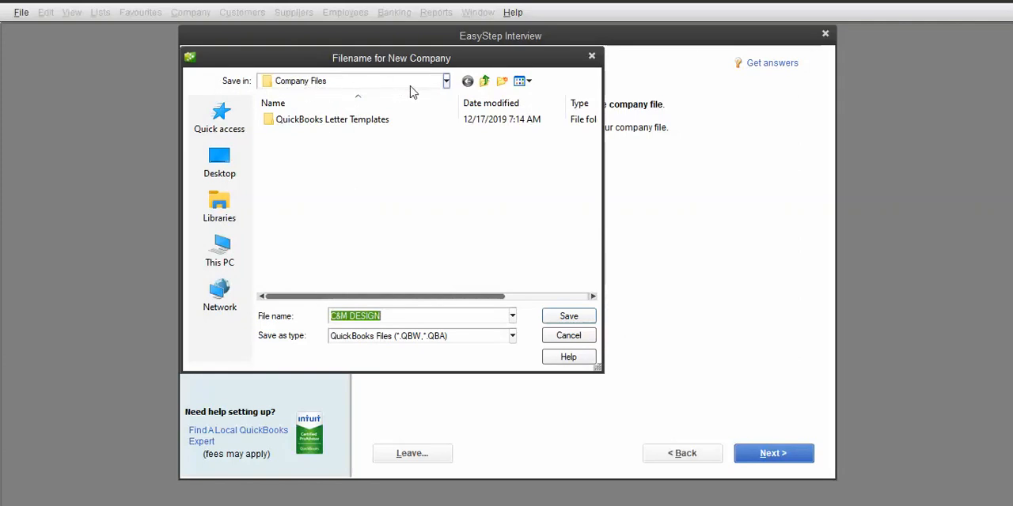
Step: Create a new folder on the Desktop named INFO EXERCICE QUICKBOOKS and open it as the save location
click(225, 162)
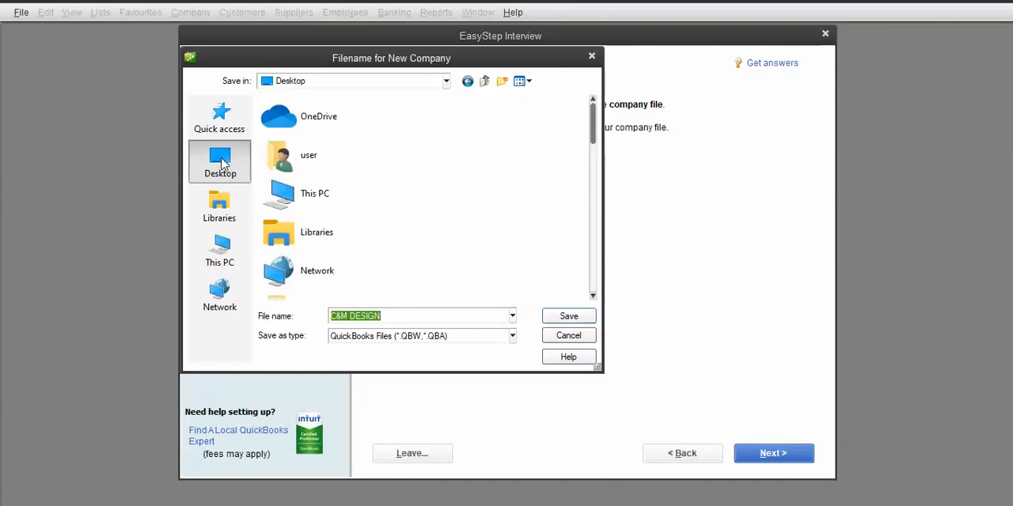
click(502, 82)
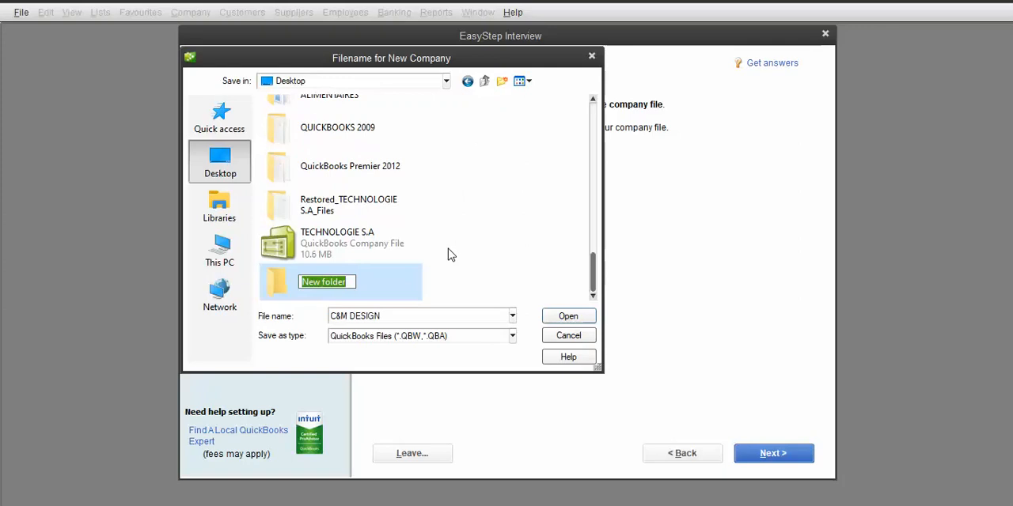
text(INFO )
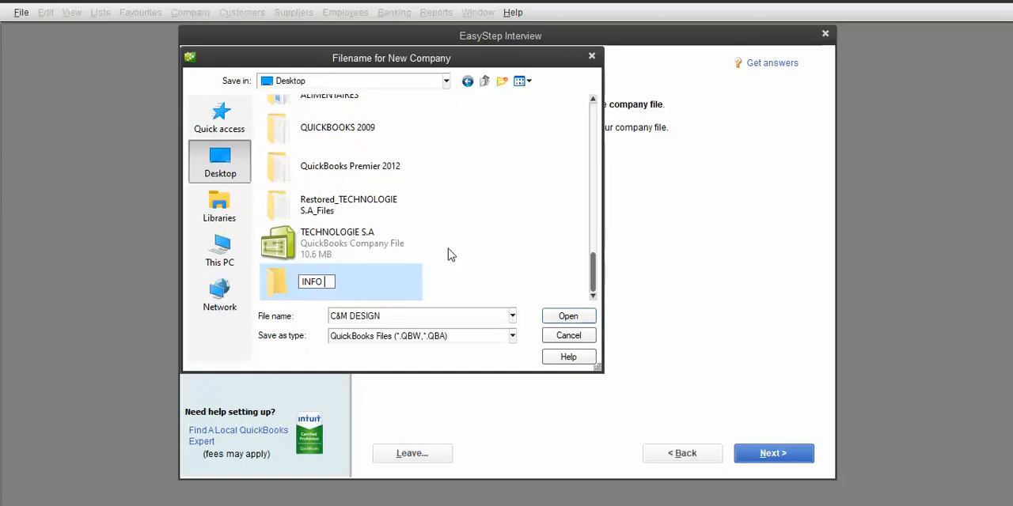
text(EXERCICE )
text(QUE)
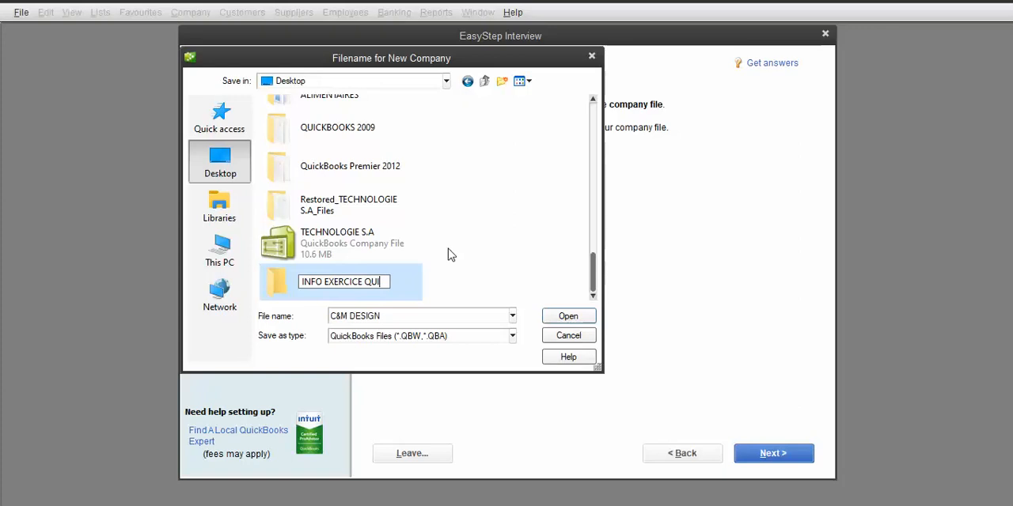
key(BackSpace)
text(ICKBOO)
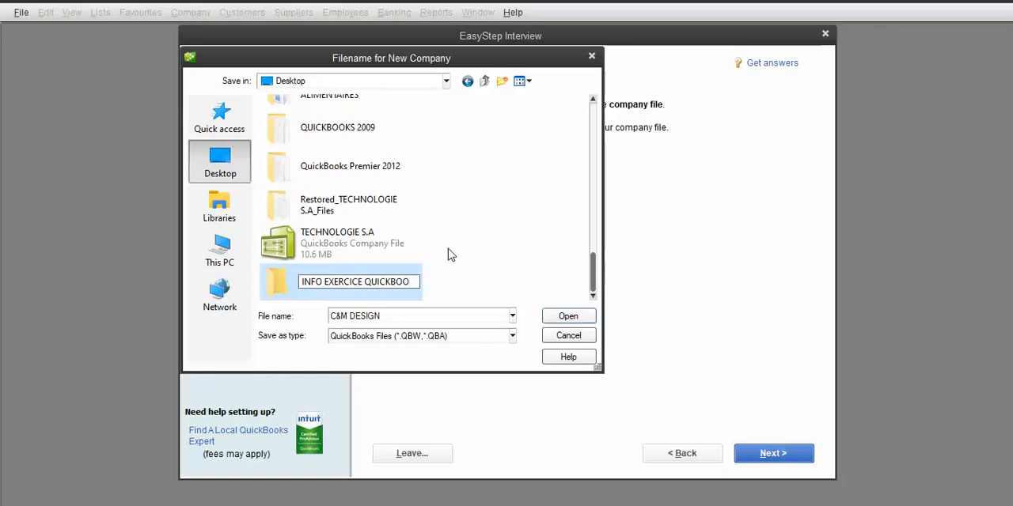
text(KS)
key(Return)
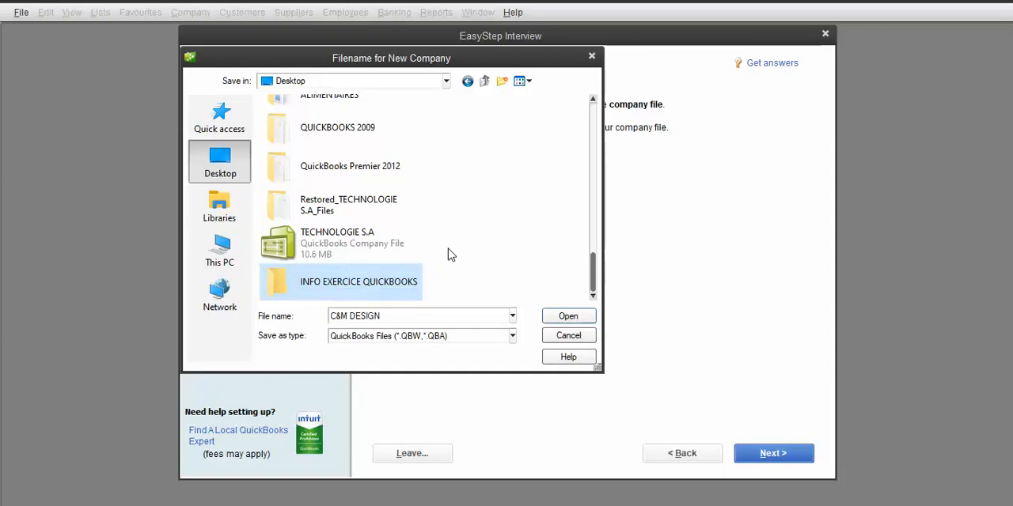
double_click(283, 283)
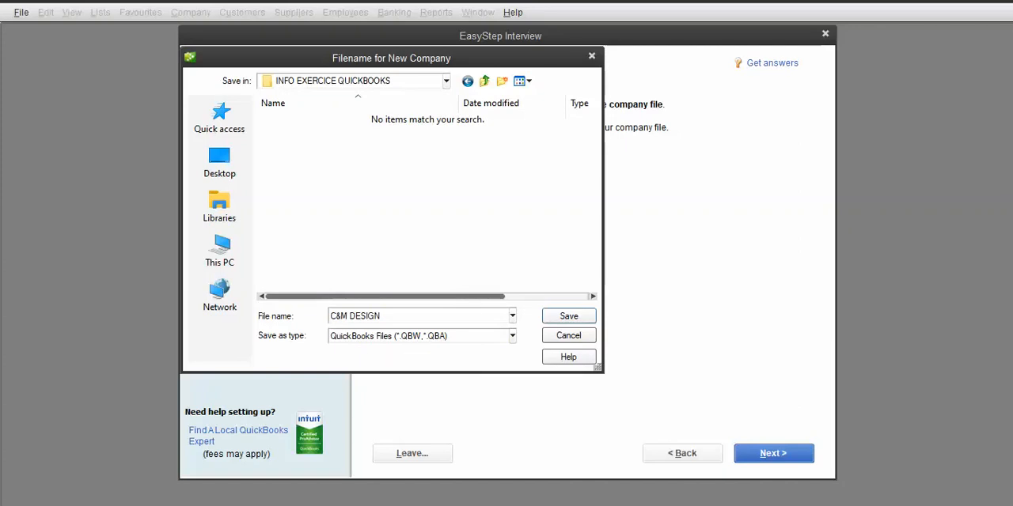
Step: Switch to File Explorer and search Quick access for *.doc files
click(820, 505)
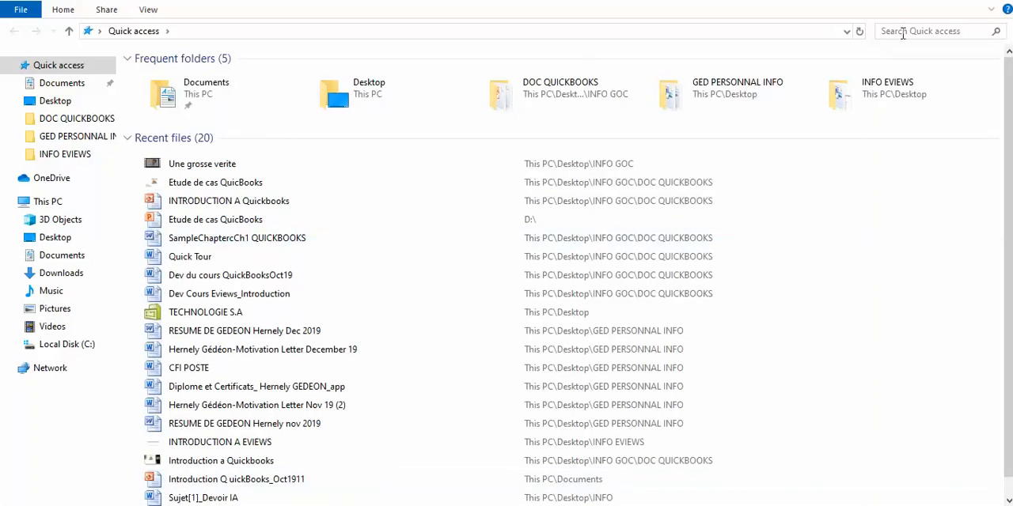
click(903, 32)
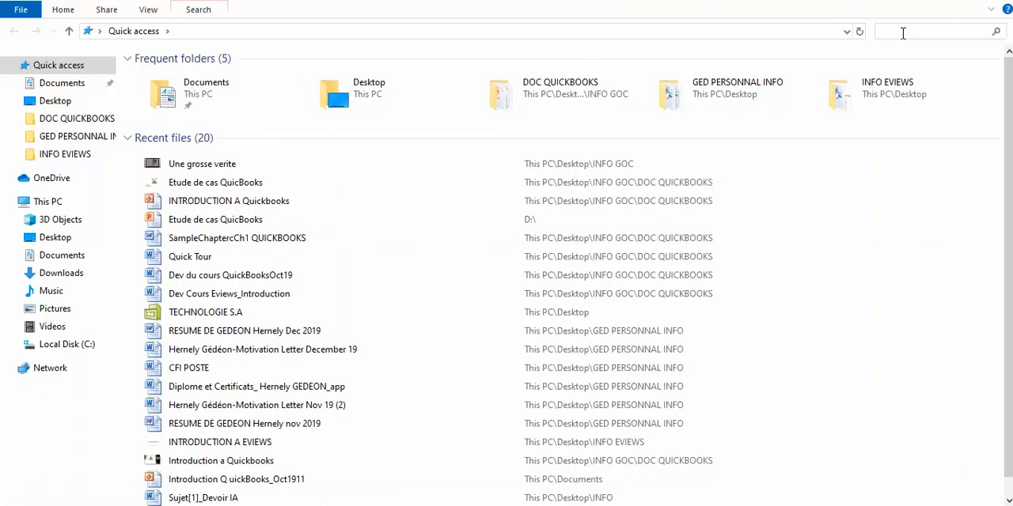
text(*.)
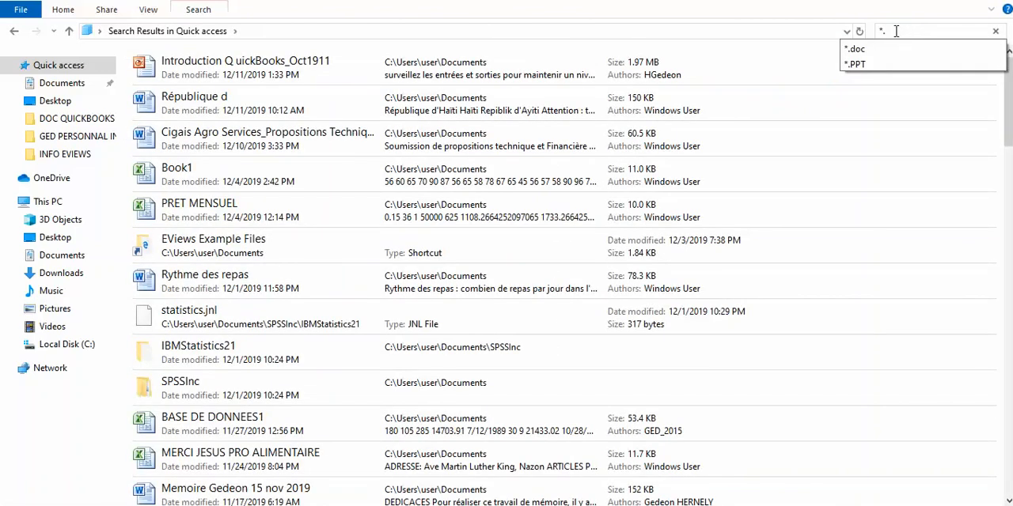
click(894, 47)
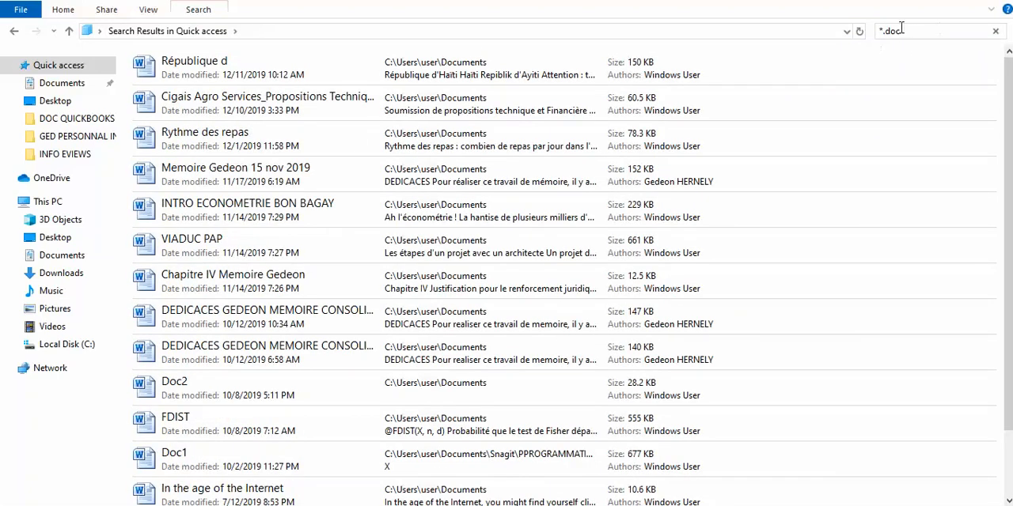
Step: Search the Desktop for *.DOC files
click(77, 103)
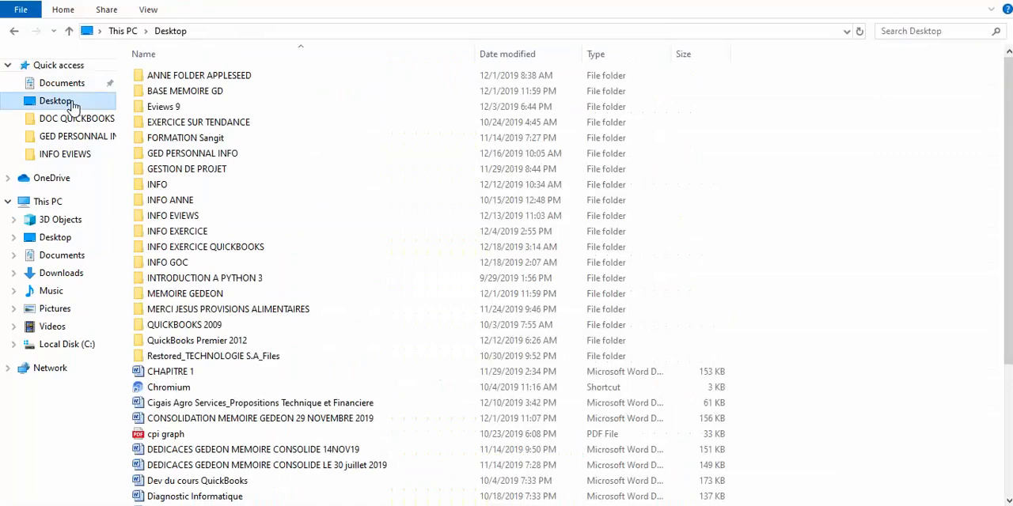
click(938, 34)
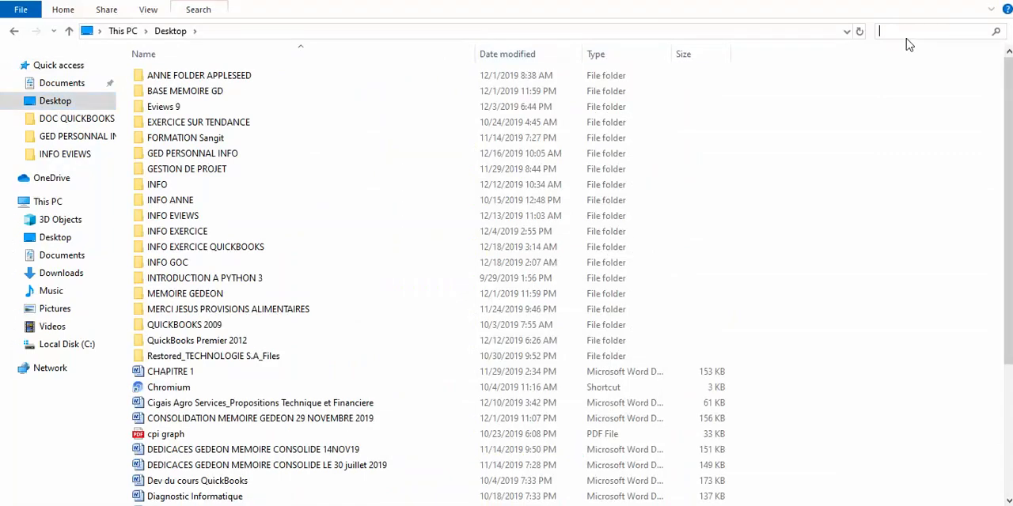
text(*.DOC)
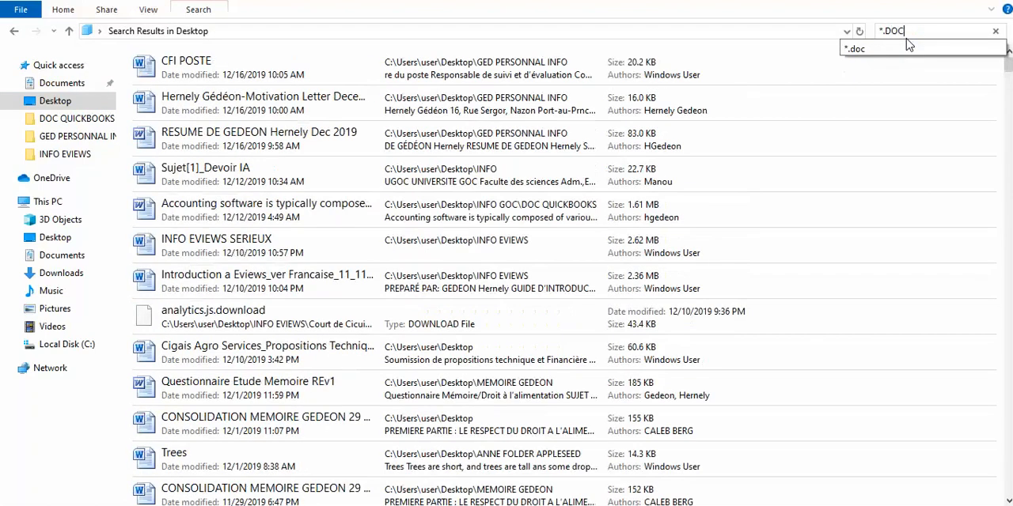
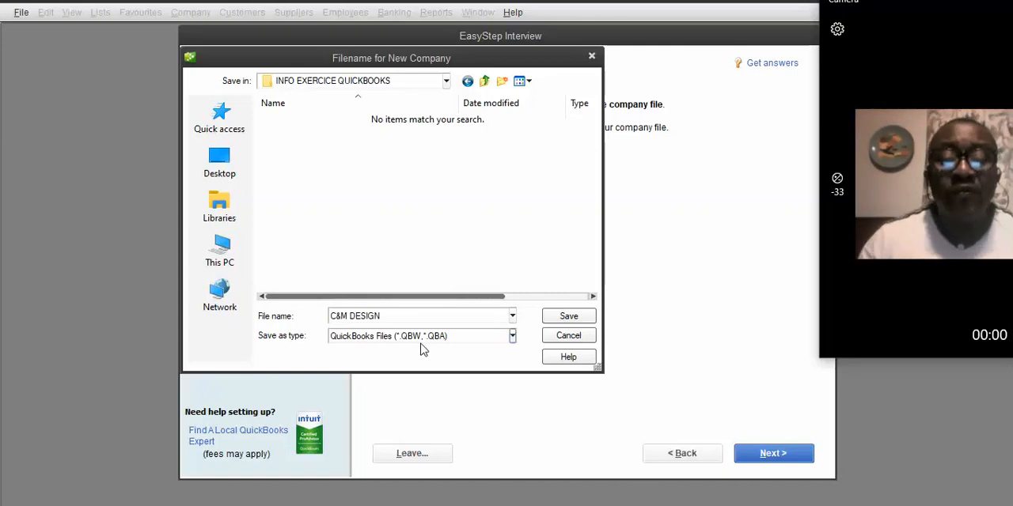
Step: Save the company file as C&M DESIGN and dismiss the payroll tax table warning
click(568, 319)
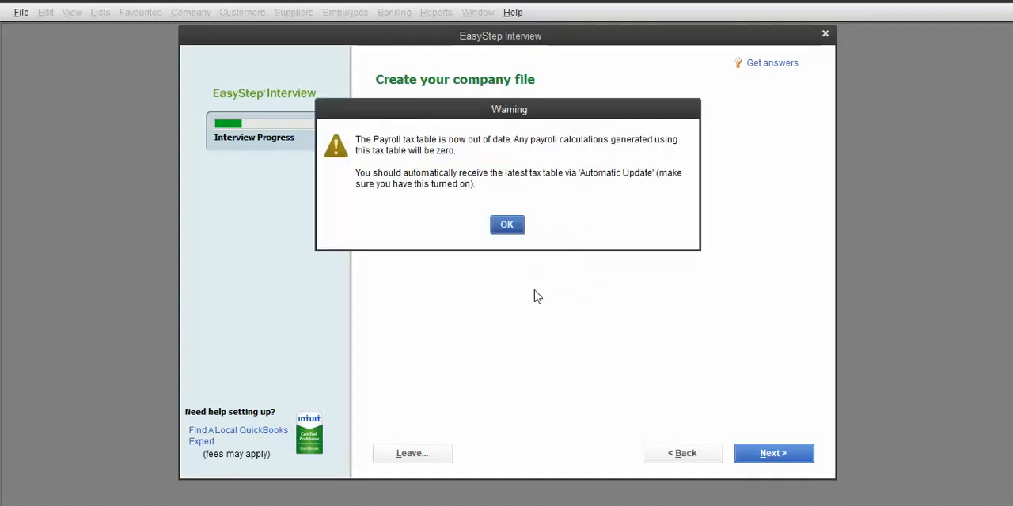
click(507, 225)
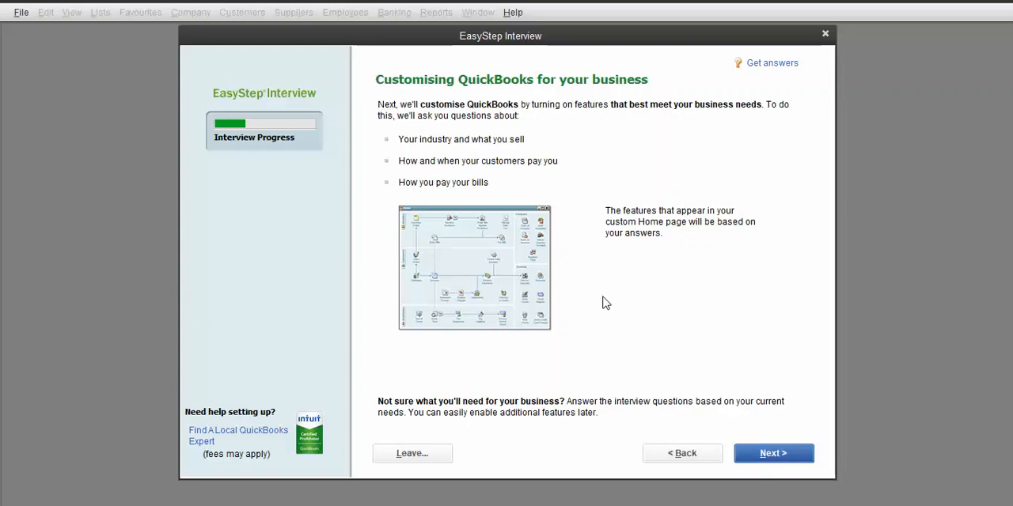
Step: Continue past the customising introduction and answer that the business sells both services and products
click(774, 455)
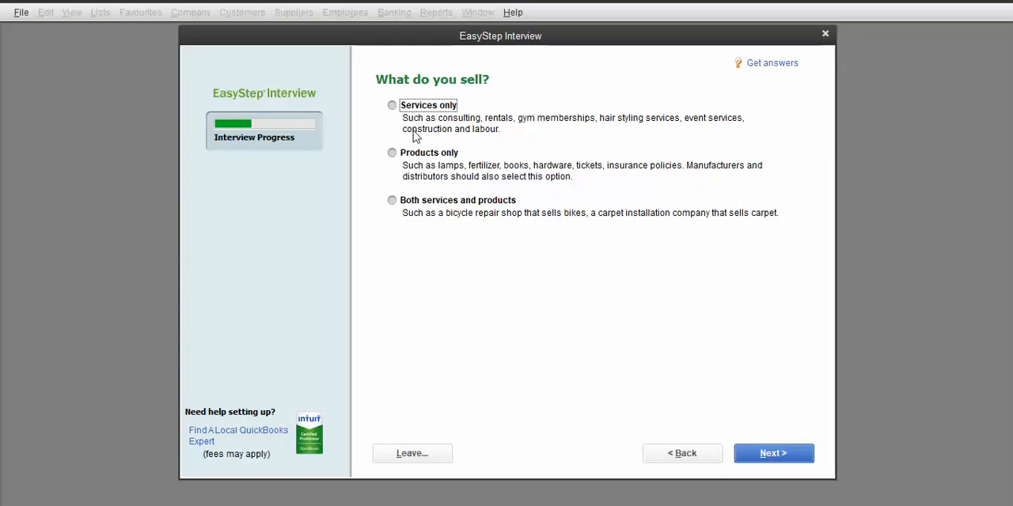
click(392, 201)
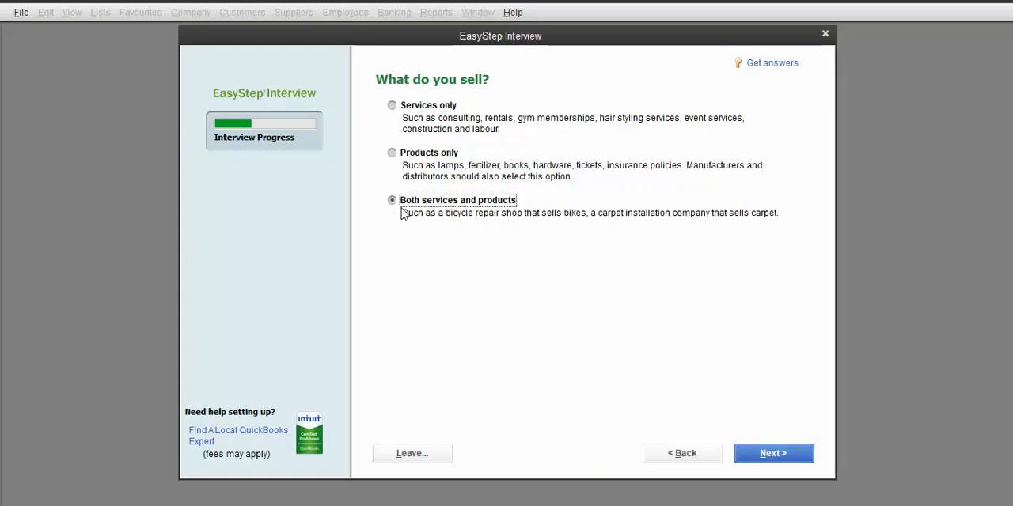
click(779, 457)
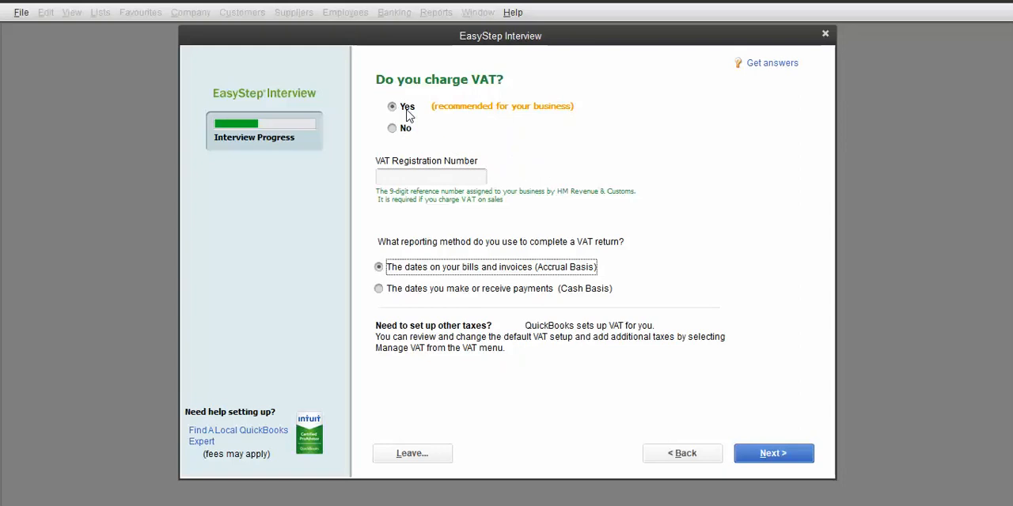
Step: Keep the recommended answers for charging VAT, creating estimates and using statements
click(774, 455)
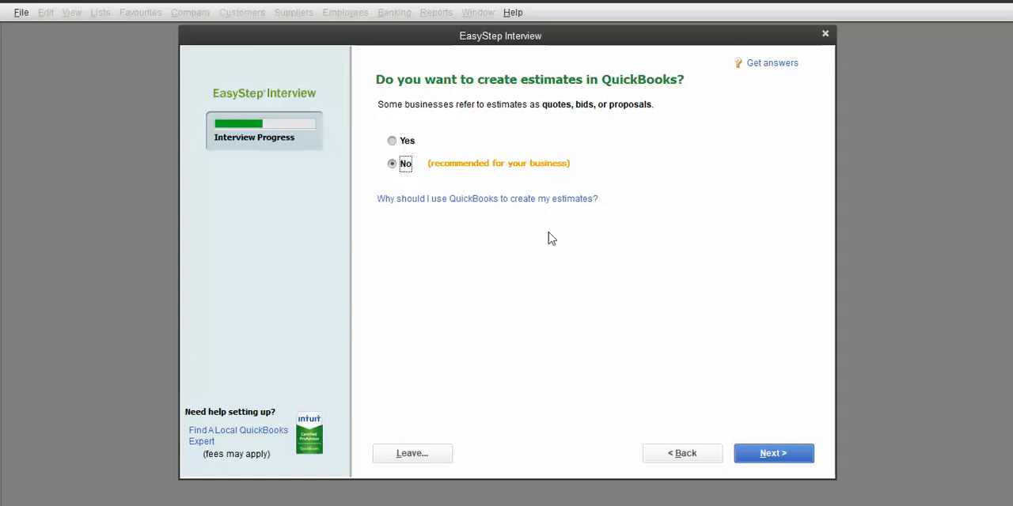
click(780, 458)
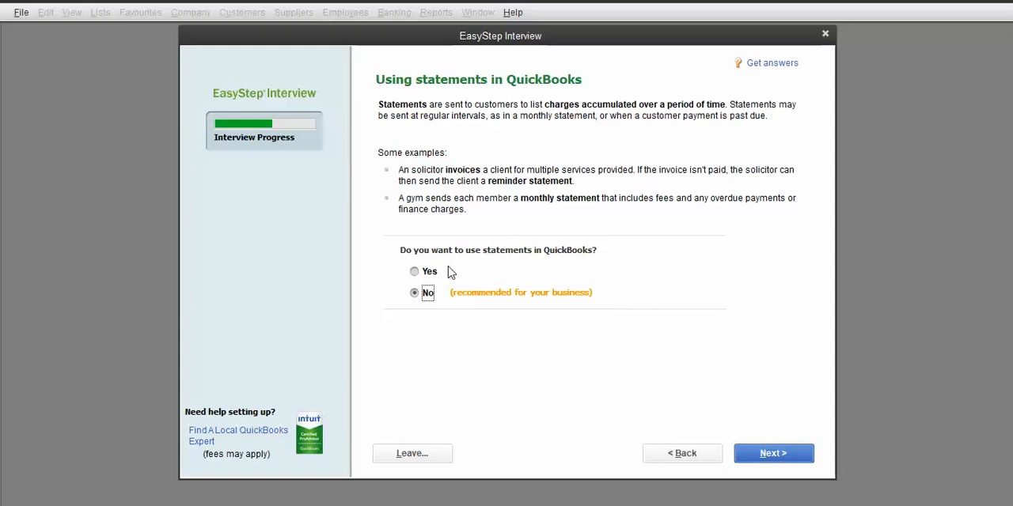
click(784, 457)
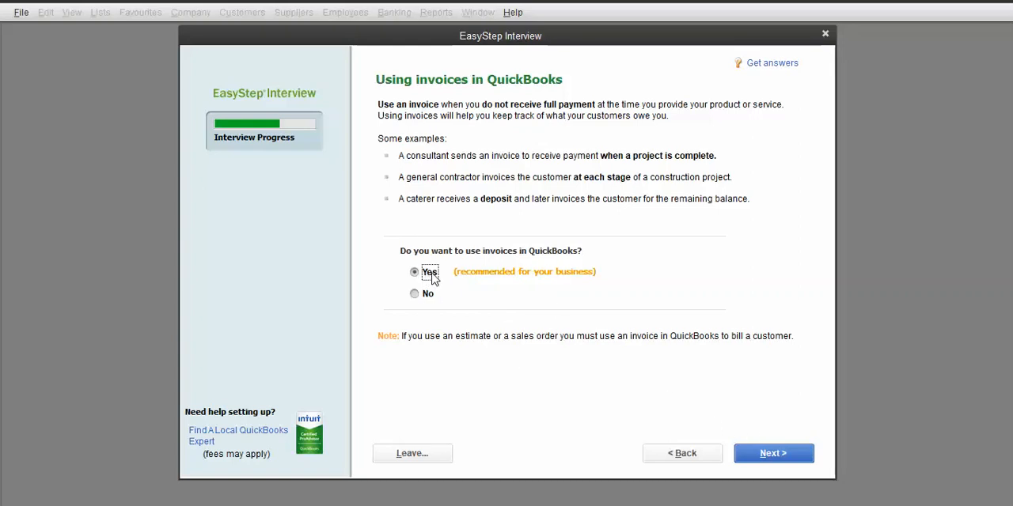
Step: Keep the recommended answers for using invoices, progress invoicing and tracking bills you owe
click(767, 454)
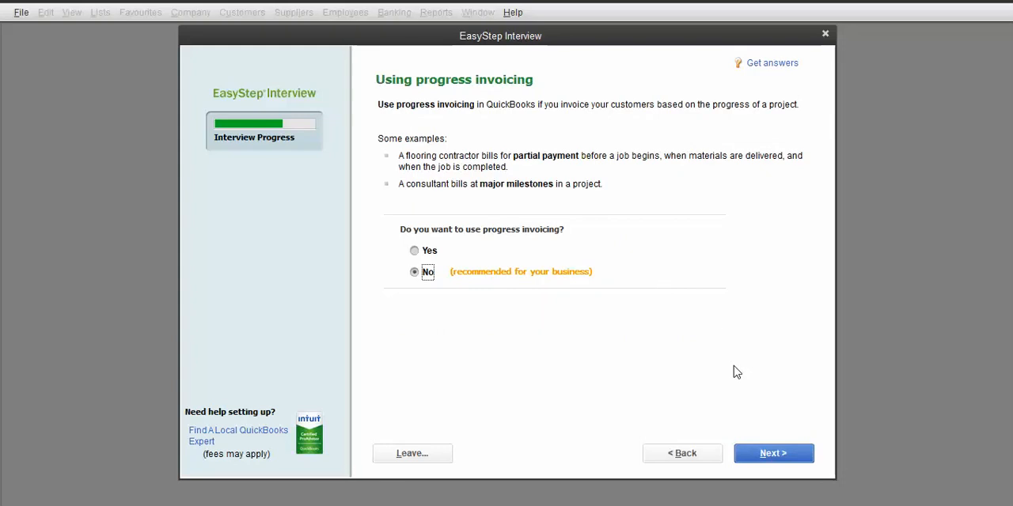
click(783, 456)
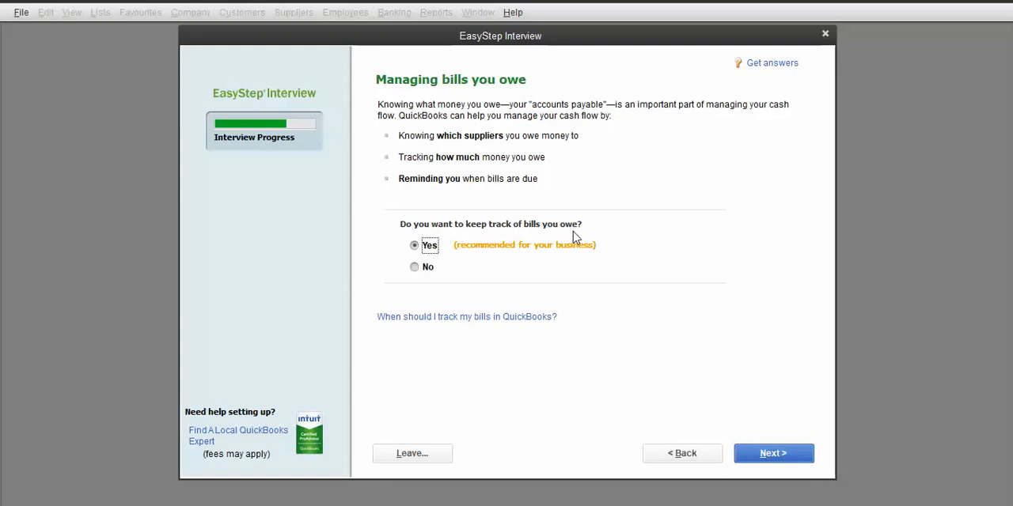
click(771, 458)
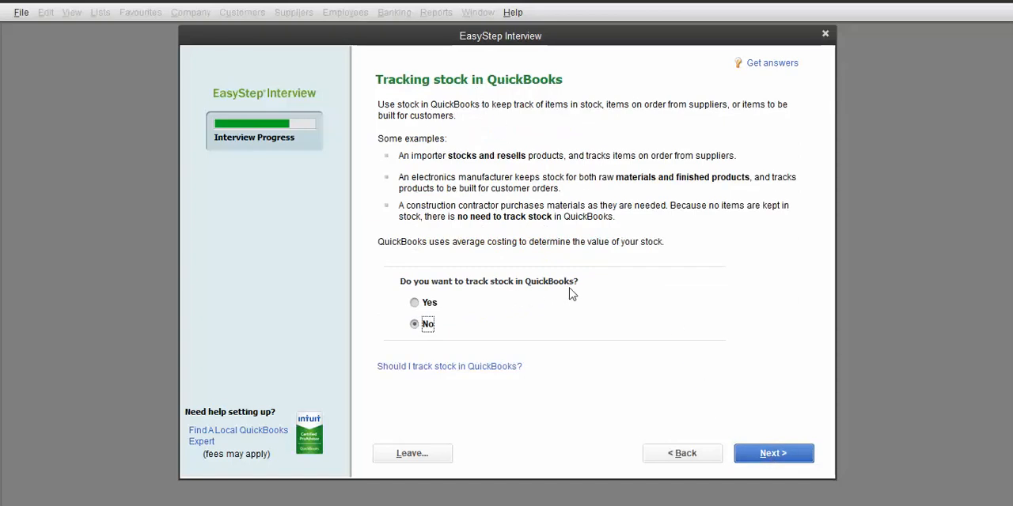
Step: Turn on stock tracking and leave time tracking off
click(430, 303)
click(777, 459)
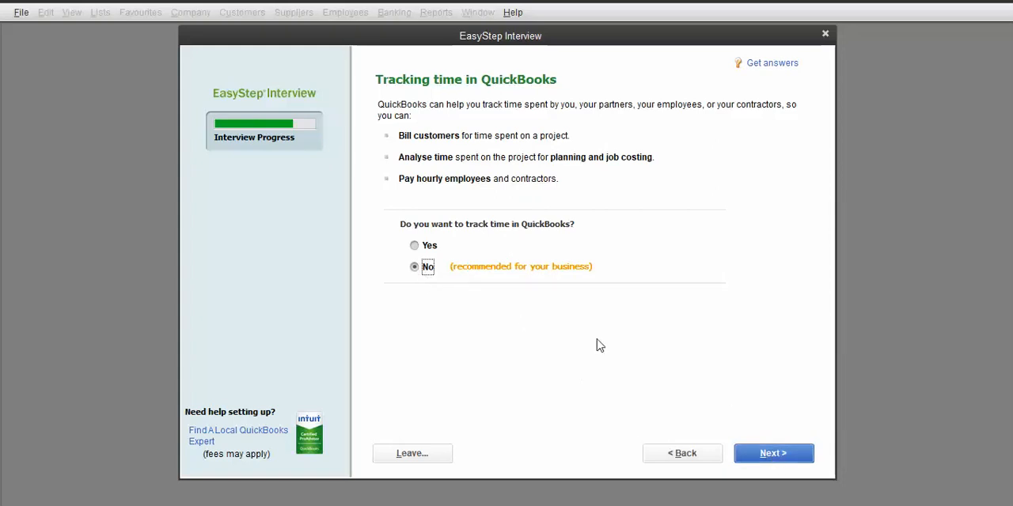
click(769, 455)
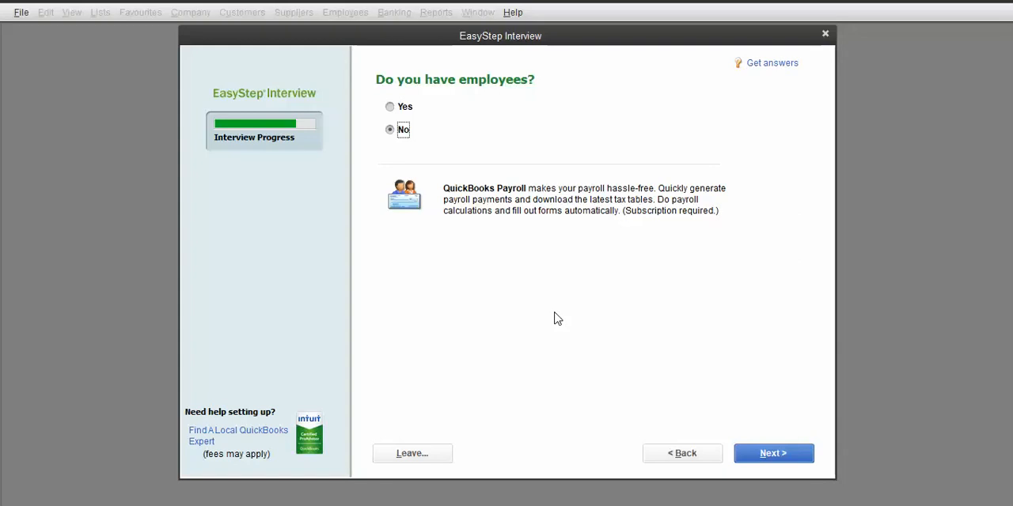
Step: Answer Yes to having employees and continue
click(406, 106)
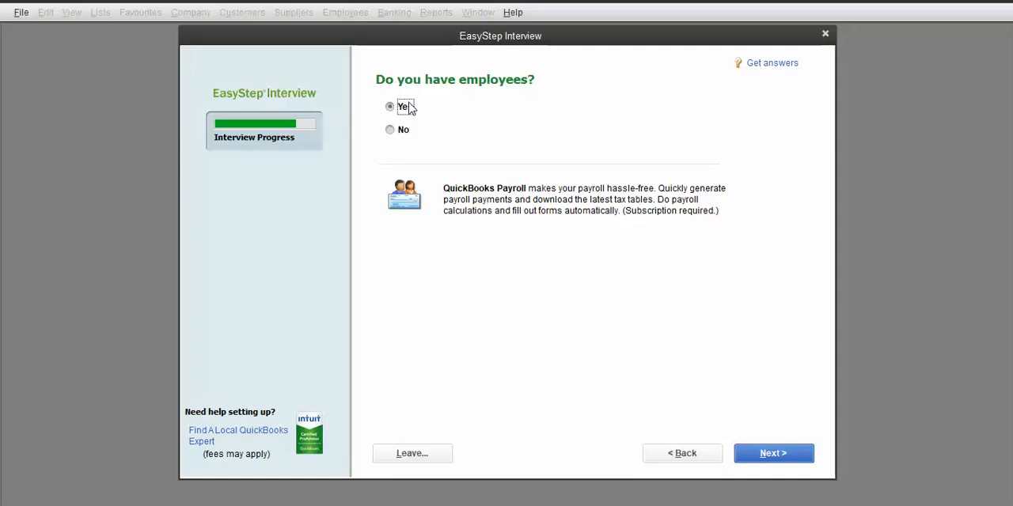
click(779, 456)
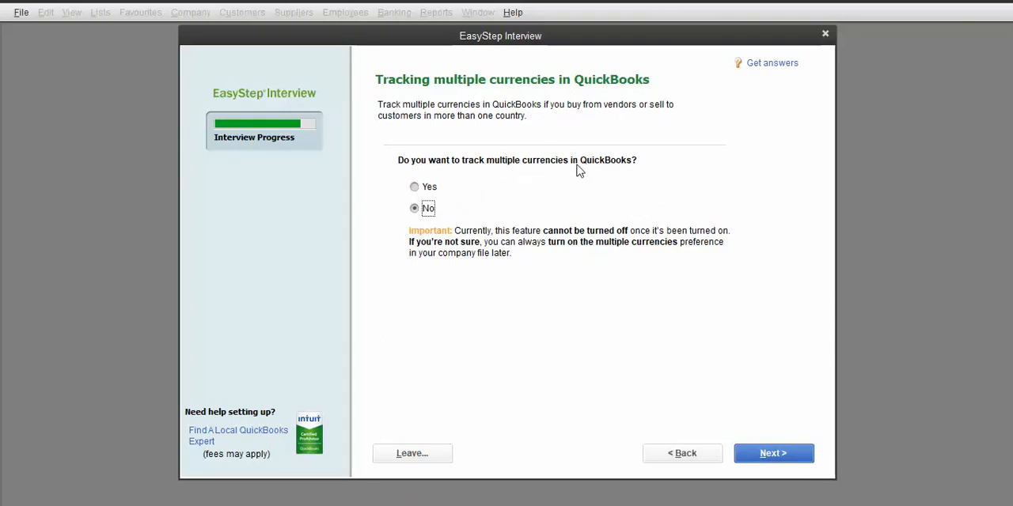
Step: Turn on multiple currencies and set the home currency to Haitian gourde, making it active
click(432, 190)
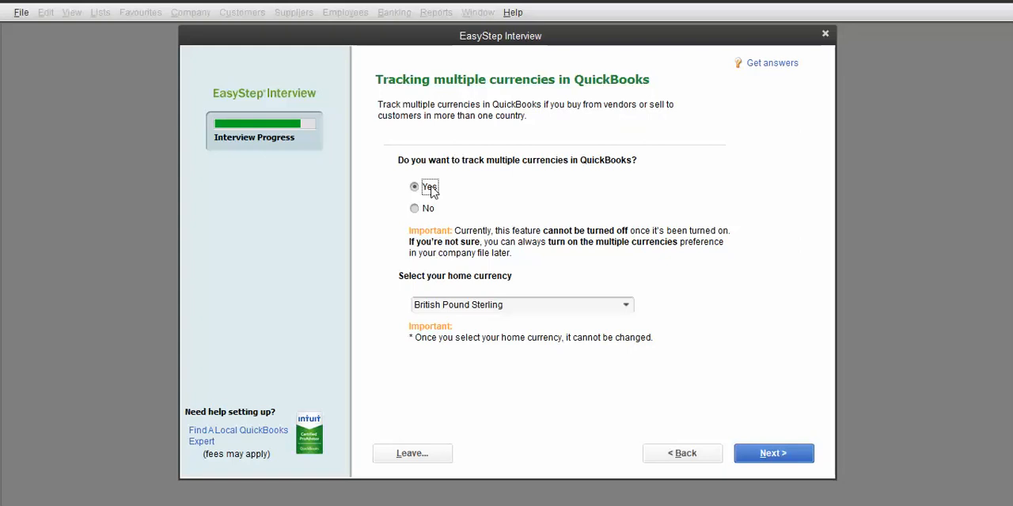
click(630, 307)
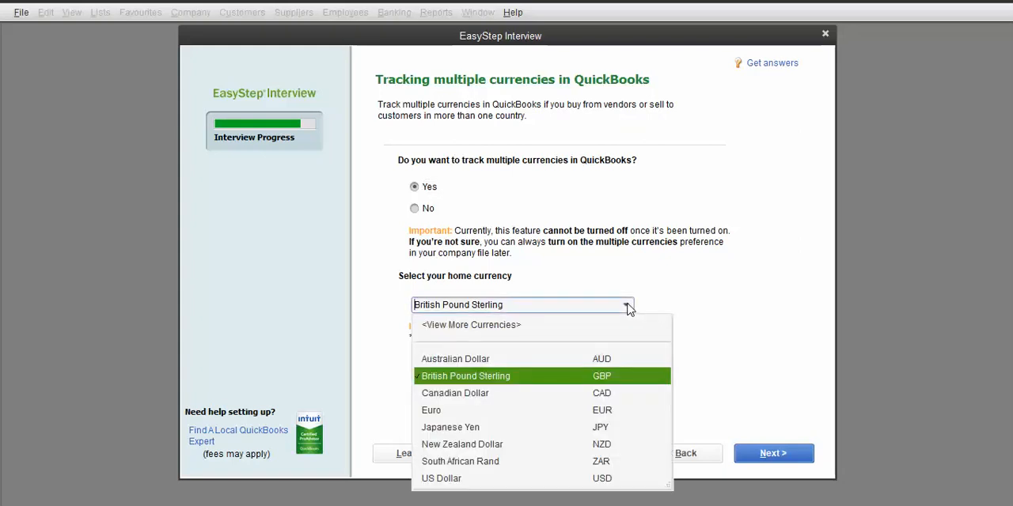
text(HT)
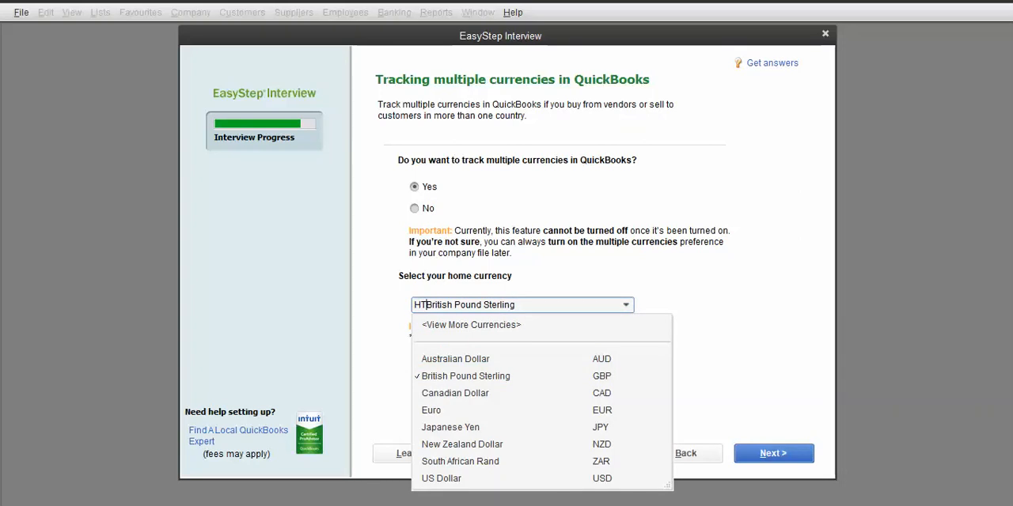
key(Delete)
key(Delete)
key(Delete)
key(Delete)
key(Delete)
key(Delete)
key(Delete)
key(Delete)
key(Delete)
key(Delete)
key(Delete)
key(Delete)
key(Delete)
key(Delete)
key(Delete)
key(Delete)
key(Delete)
key(Delete)
key(Delete)
key(Delete)
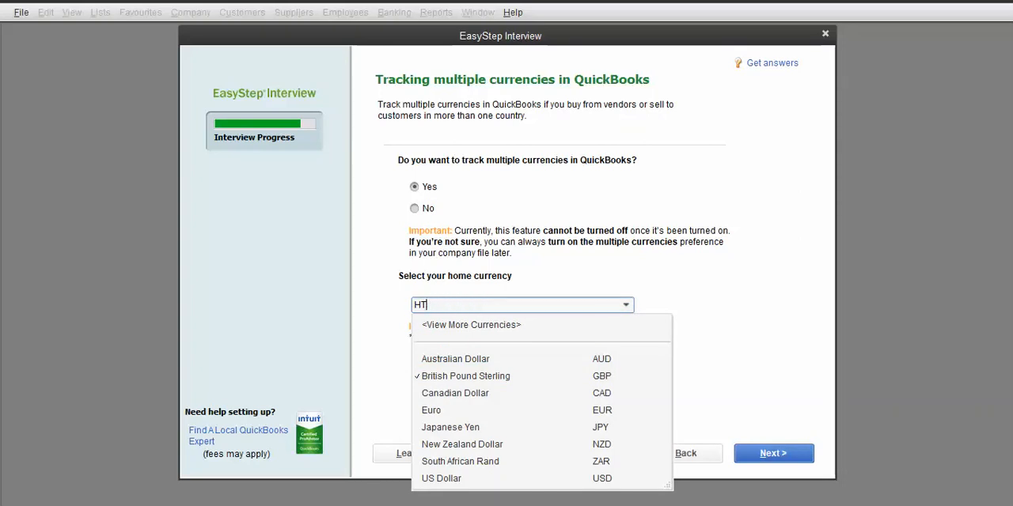
click(643, 400)
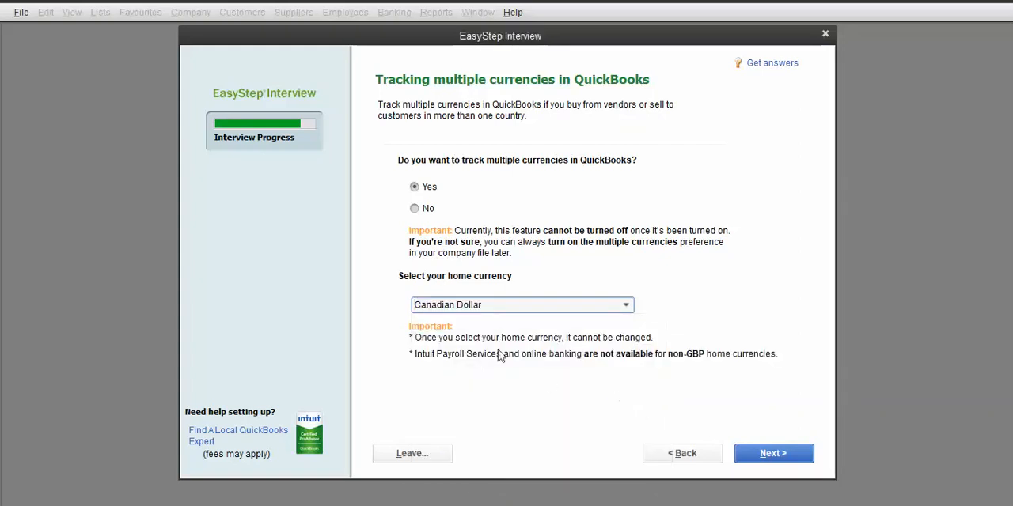
click(626, 306)
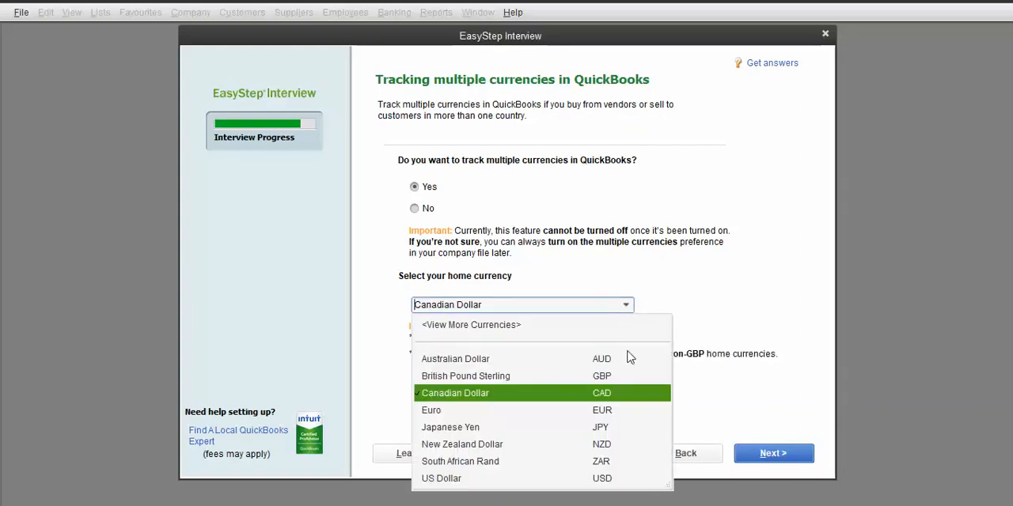
click(456, 332)
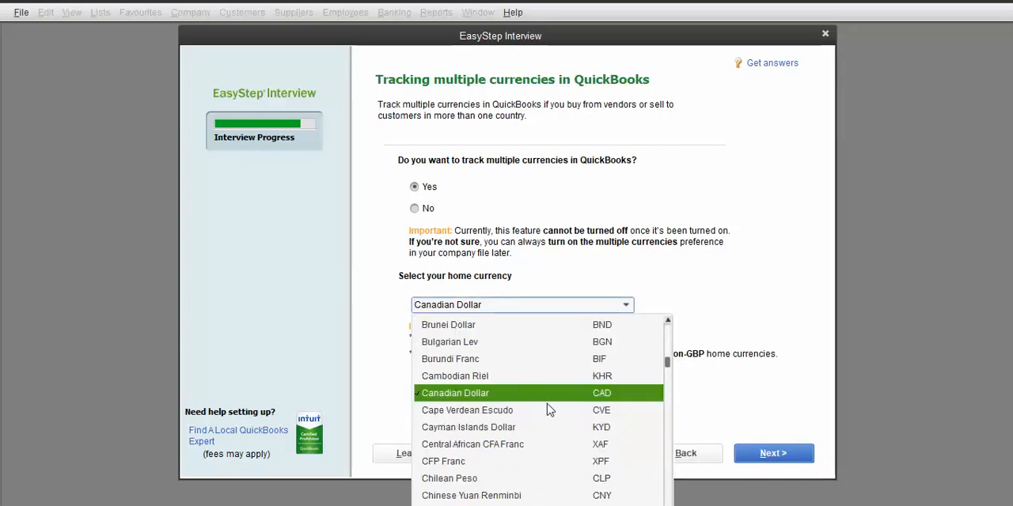
scroll(546, 405, down, 15)
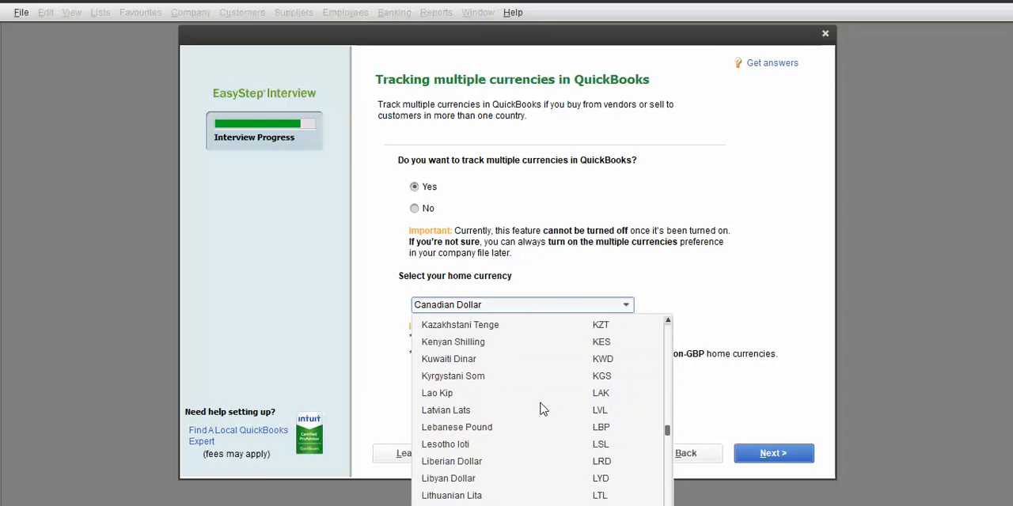
scroll(543, 408, up, 5)
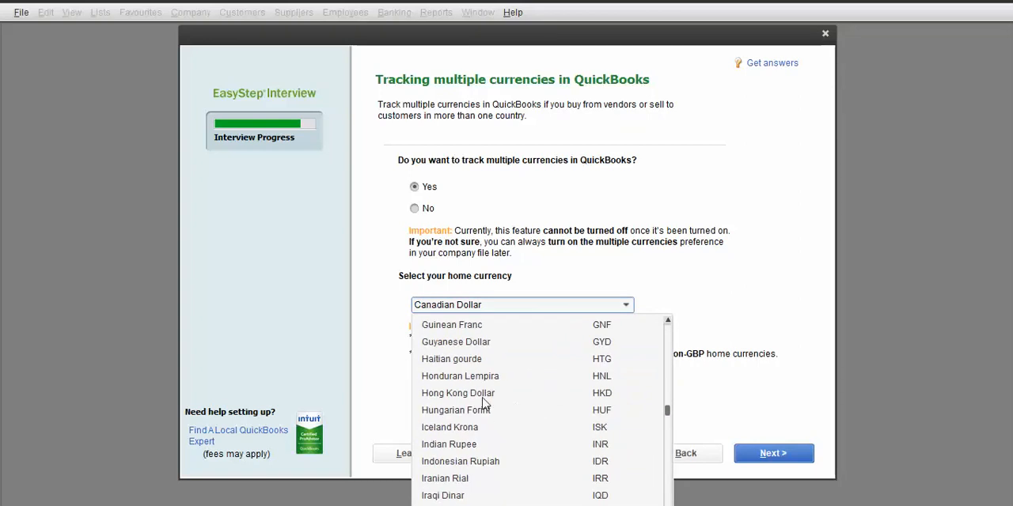
click(455, 360)
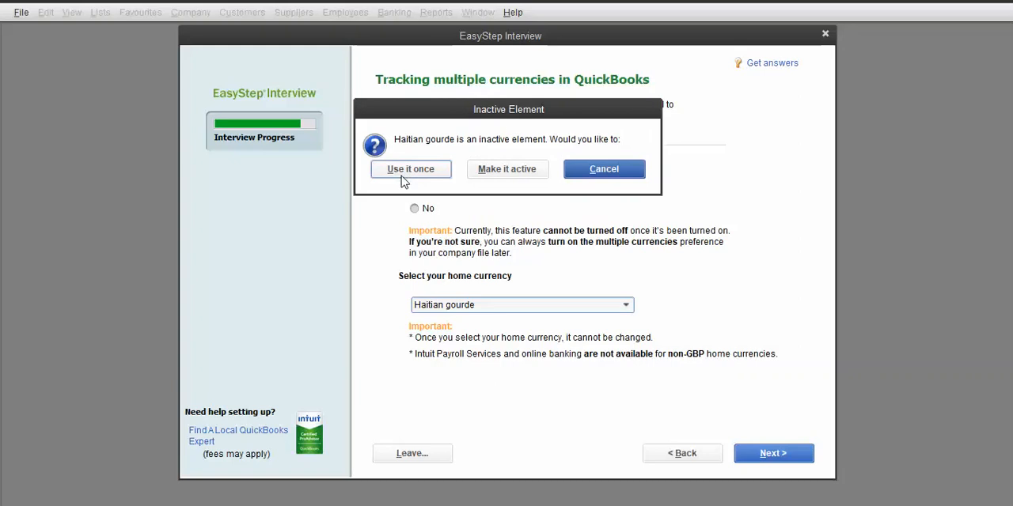
click(506, 173)
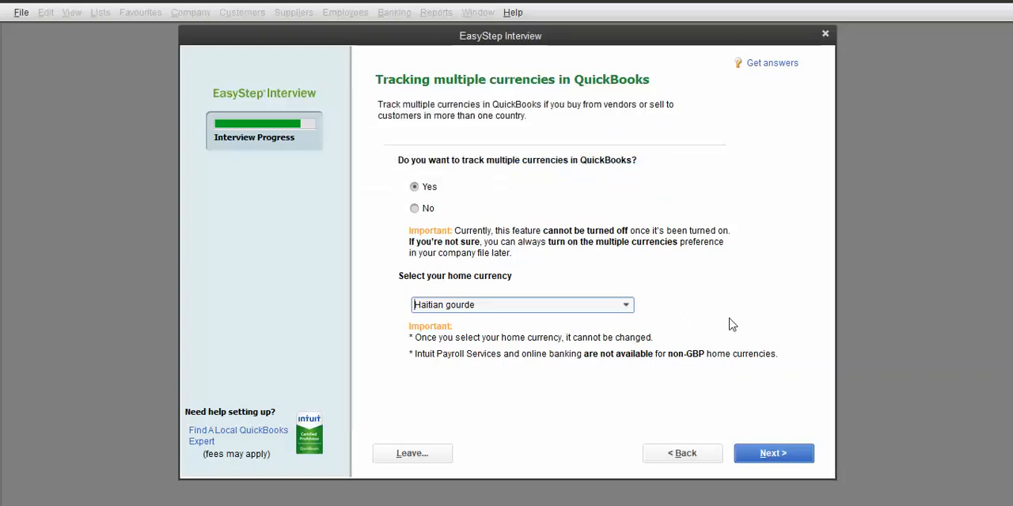
click(773, 454)
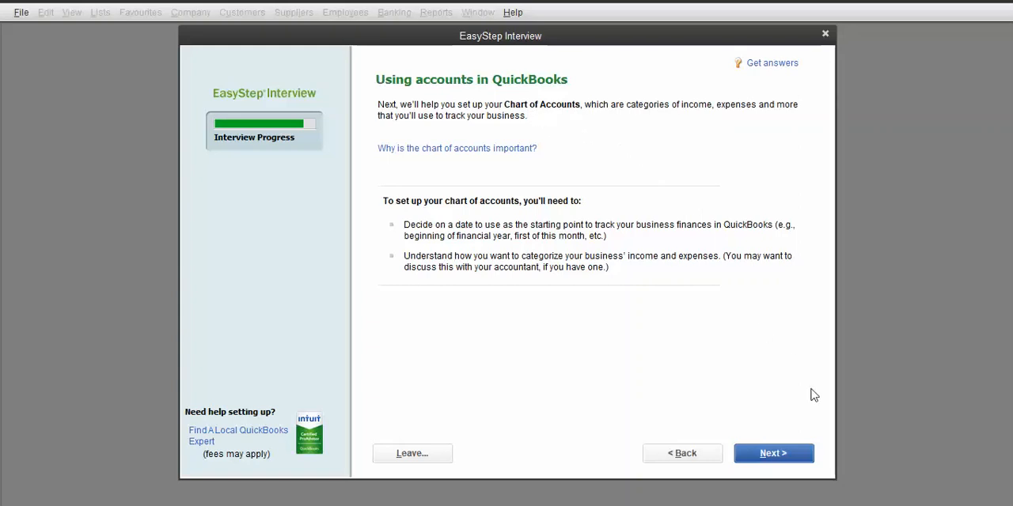
Step: Choose the today's date or first day option and set the start date to 12/01/2018
click(784, 454)
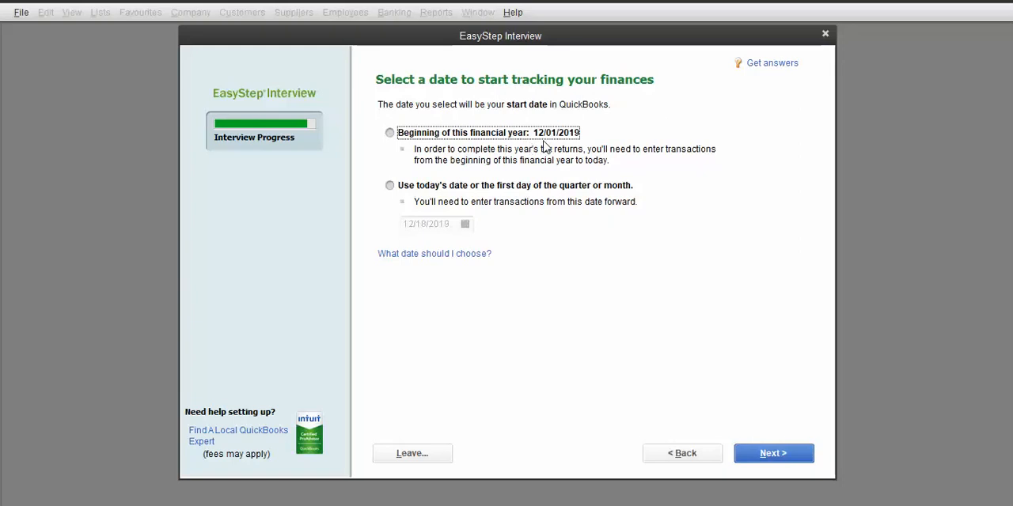
click(391, 135)
click(390, 186)
click(464, 225)
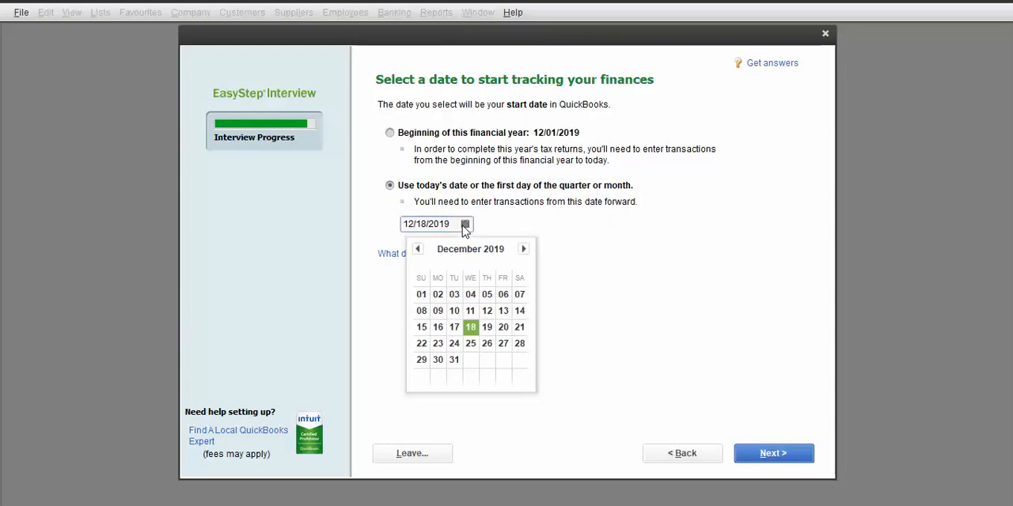
click(418, 249)
click(418, 249)
click(418, 250)
click(418, 249)
click(418, 249)
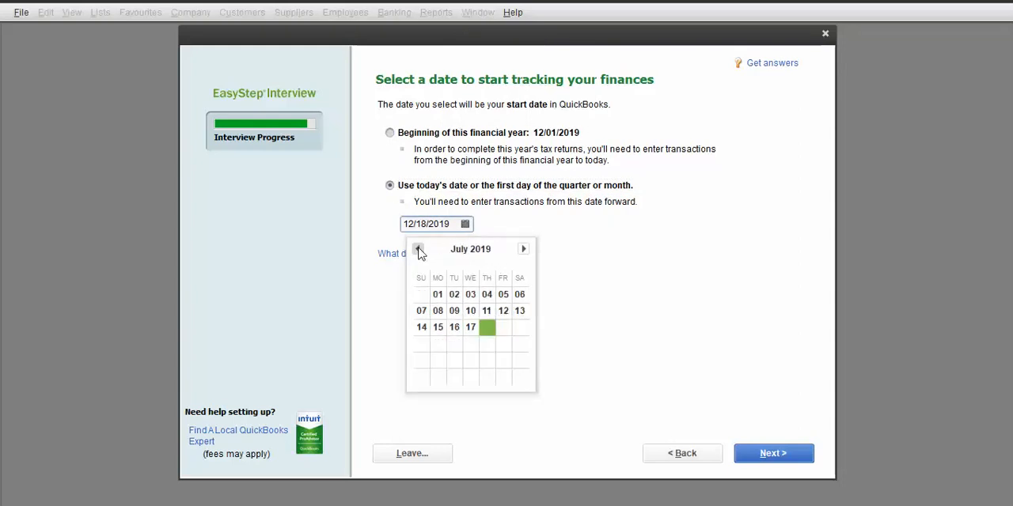
click(418, 250)
click(418, 249)
click(418, 249)
click(417, 249)
click(418, 249)
click(418, 250)
click(418, 250)
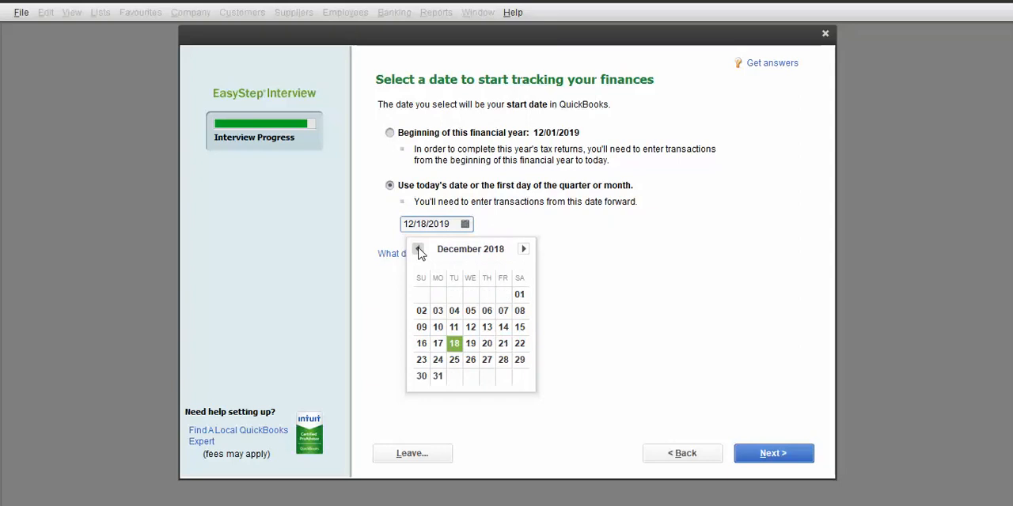
click(418, 249)
click(418, 249)
click(418, 249)
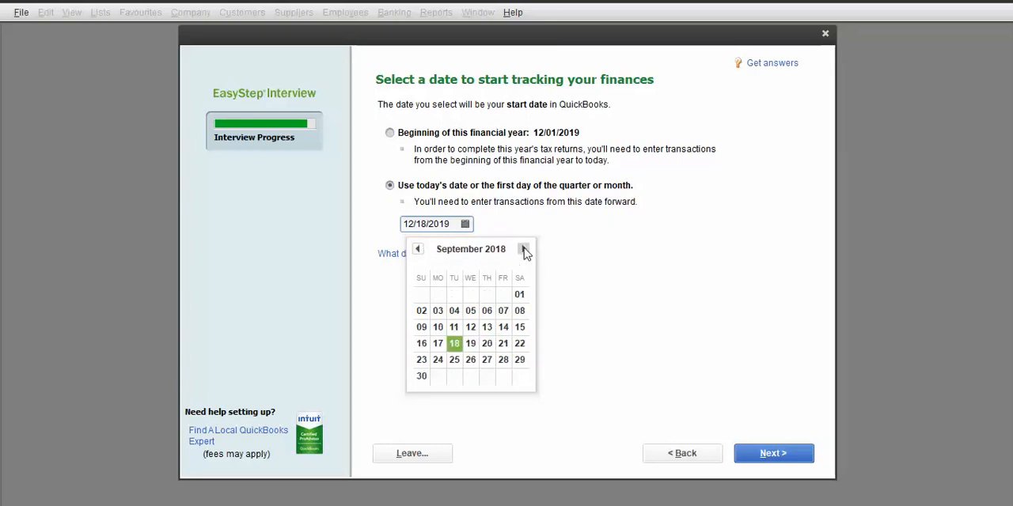
click(524, 250)
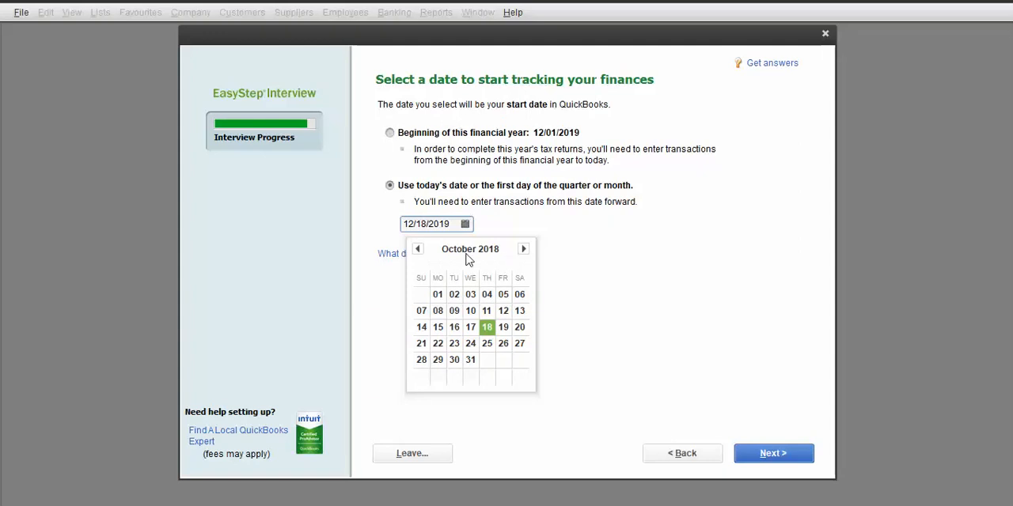
click(523, 250)
click(523, 249)
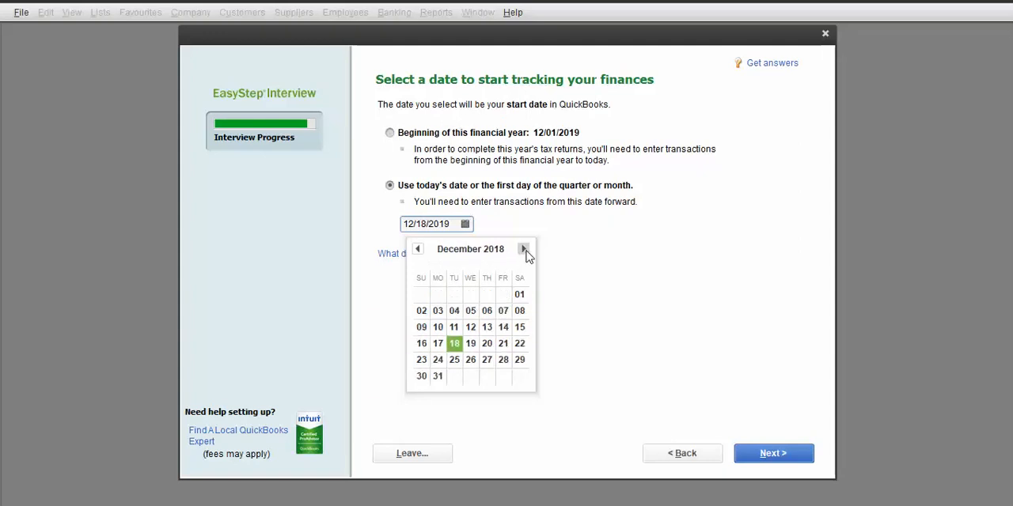
click(519, 295)
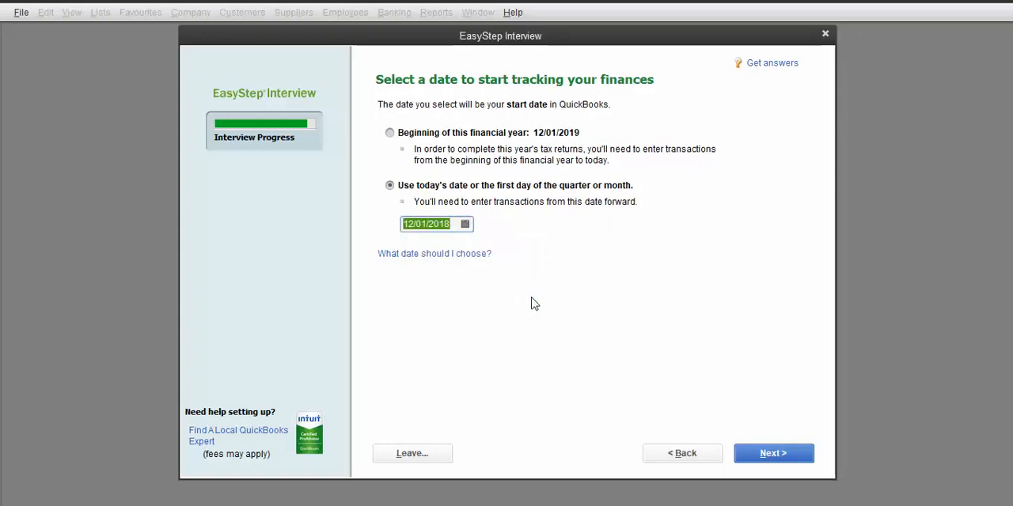
click(773, 455)
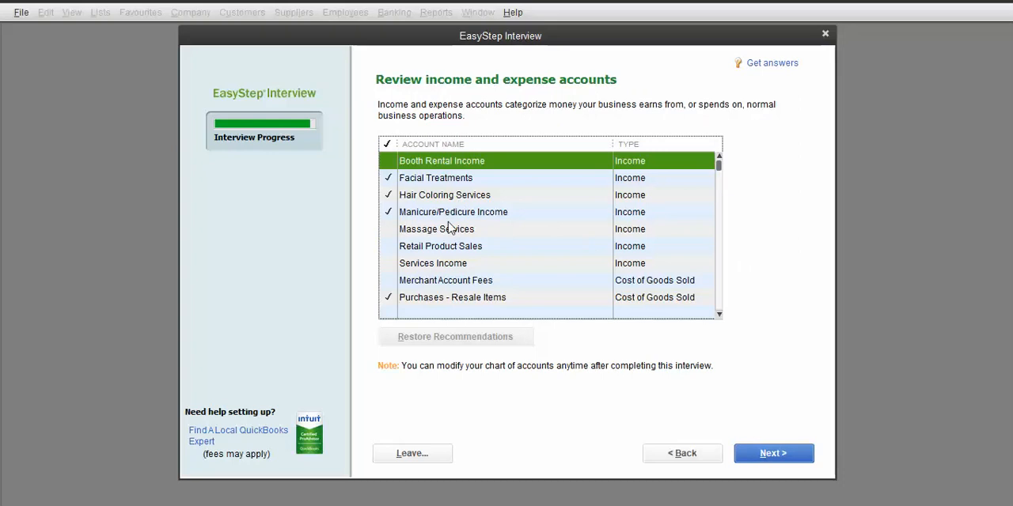
Step: In the income and expense accounts review, deselect Facial Treatments, Hair Coloring Services, Taxes and other unwanted accounts
click(388, 192)
click(385, 178)
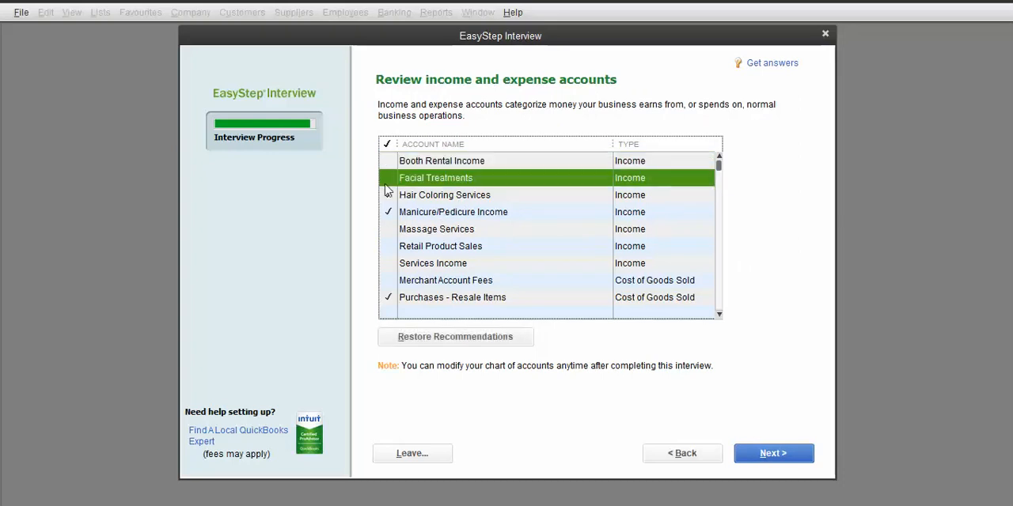
click(388, 265)
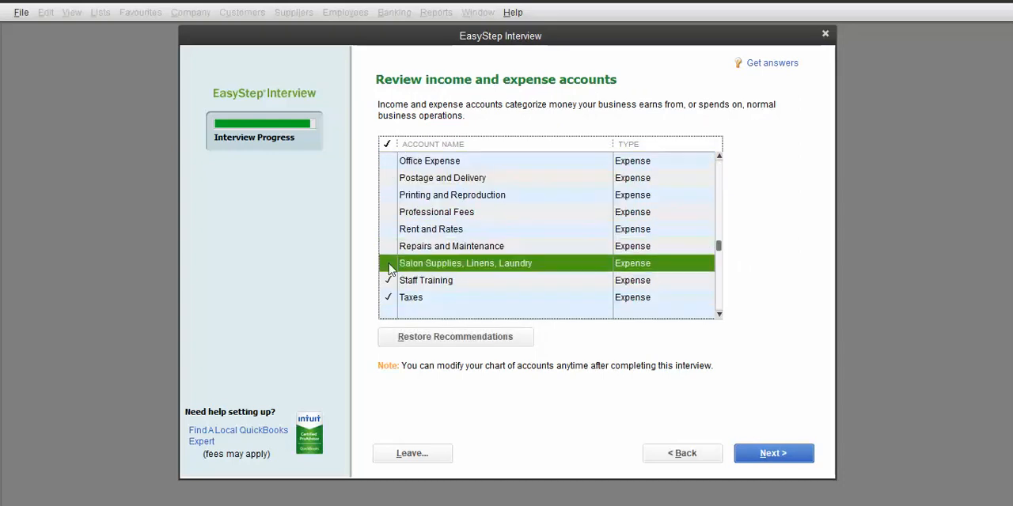
click(387, 280)
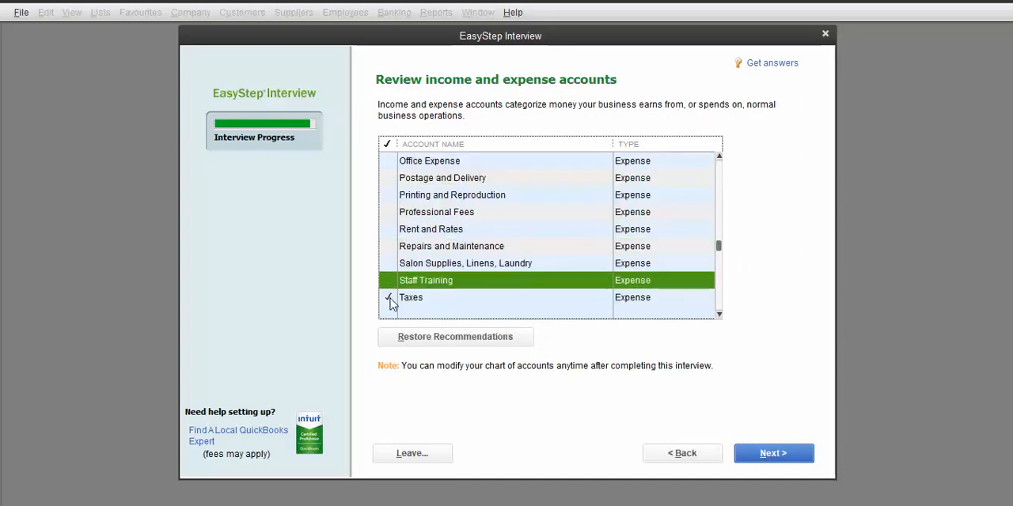
click(389, 297)
click(718, 315)
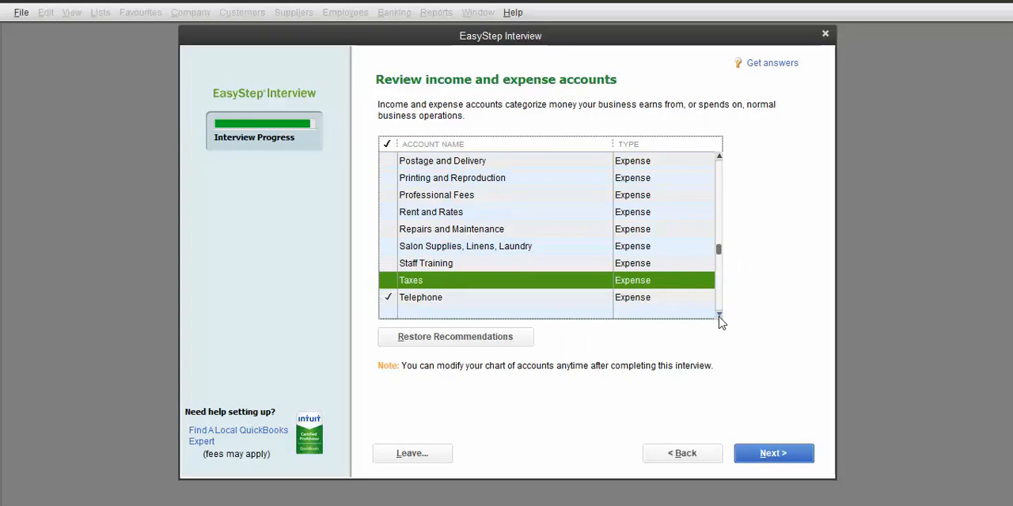
click(718, 315)
click(718, 315)
click(719, 315)
click(719, 315)
click(718, 315)
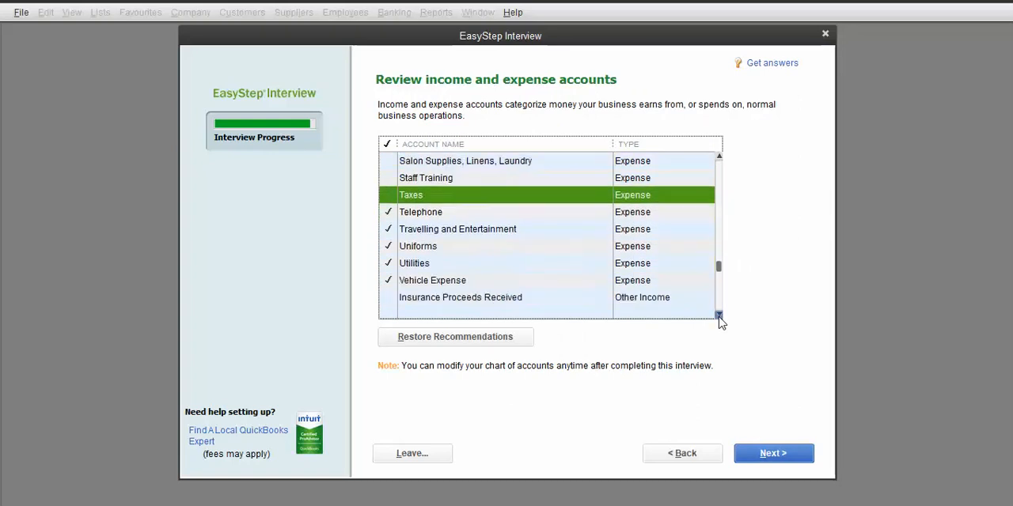
Step: Deselect Telephone, Travelling and Entertainment, Uniforms, Utilities and Vehicle Expense accounts
click(387, 212)
click(393, 230)
click(389, 246)
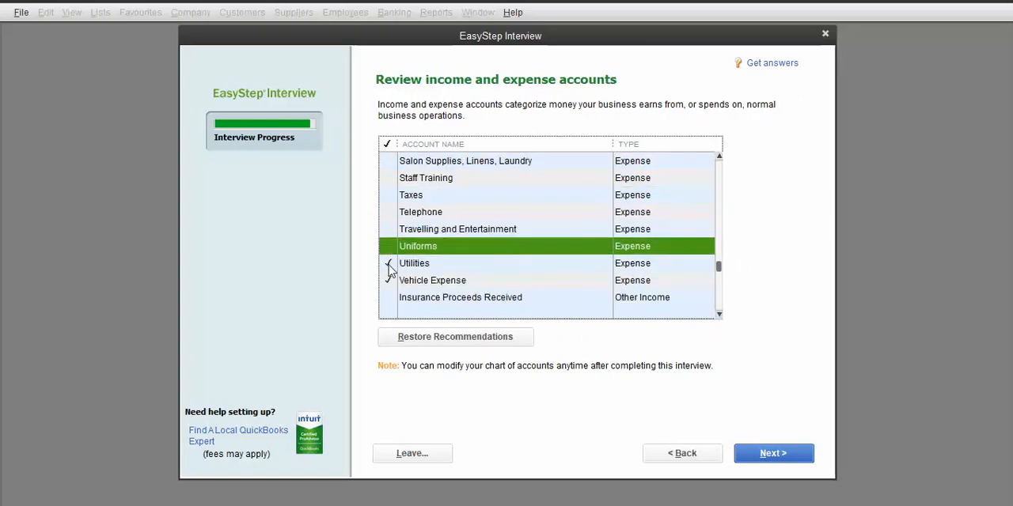
click(388, 264)
click(388, 281)
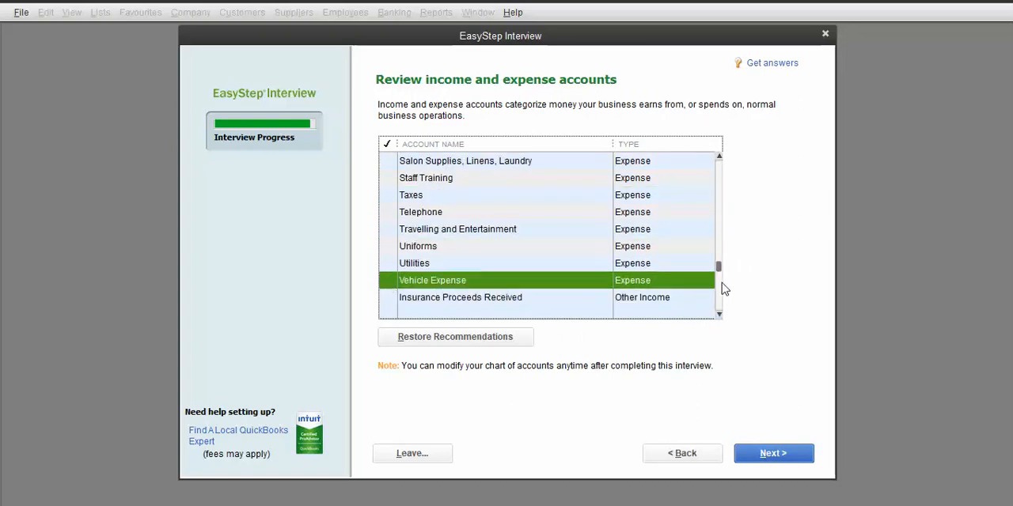
Step: Deselect Interest Income and Accumulated Depreciation, then finish the EasyStep Interview
drag(718, 268, 722, 301)
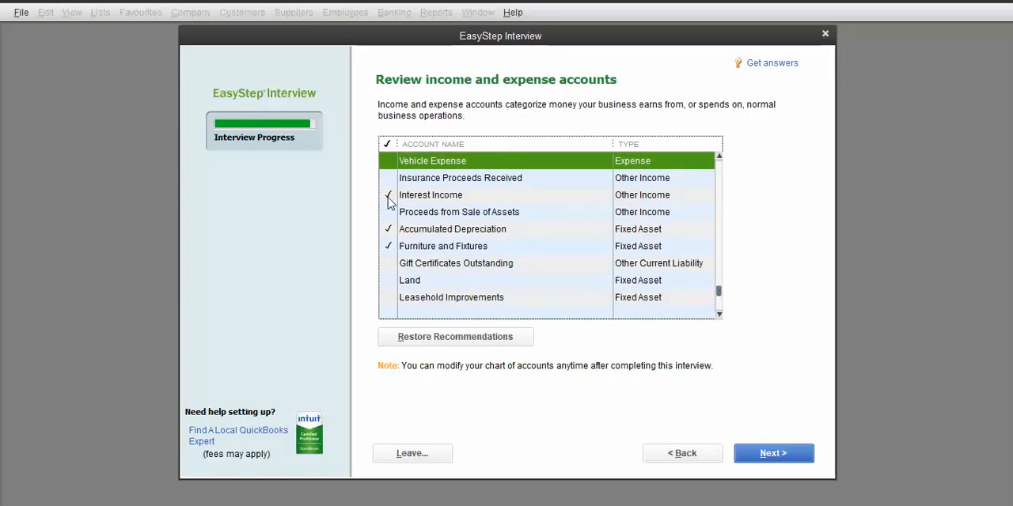
click(388, 196)
click(388, 229)
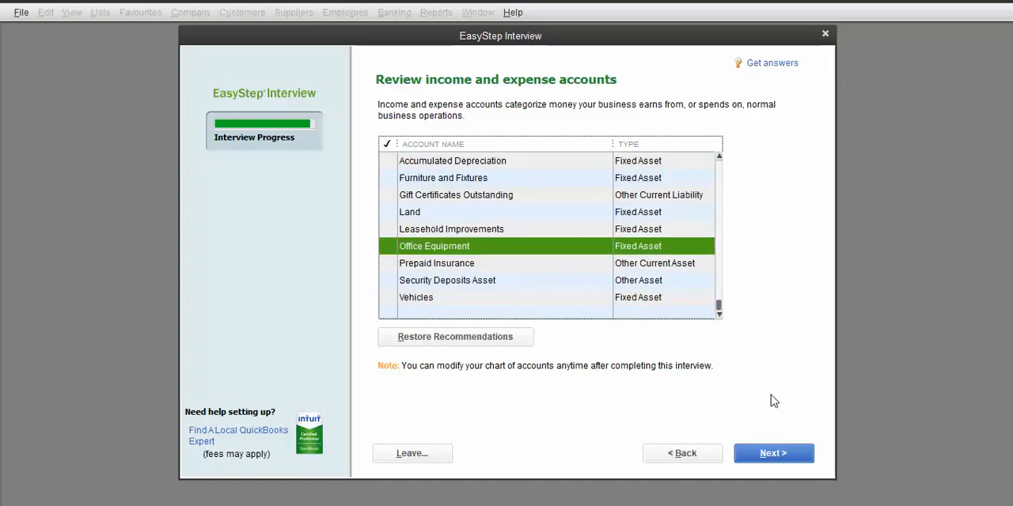
click(773, 454)
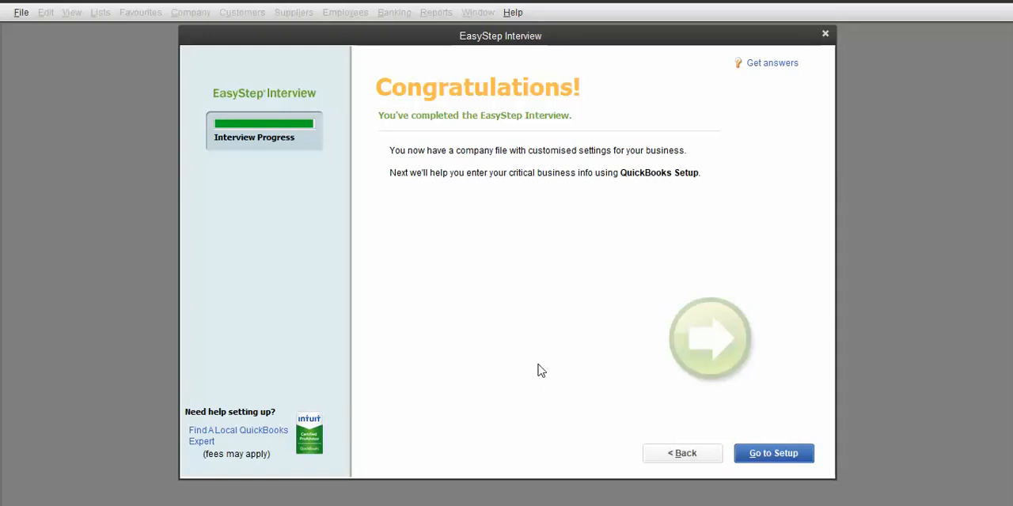
Step: Switch to the PowerPoint slide show of the course
mouse_move(522, 505)
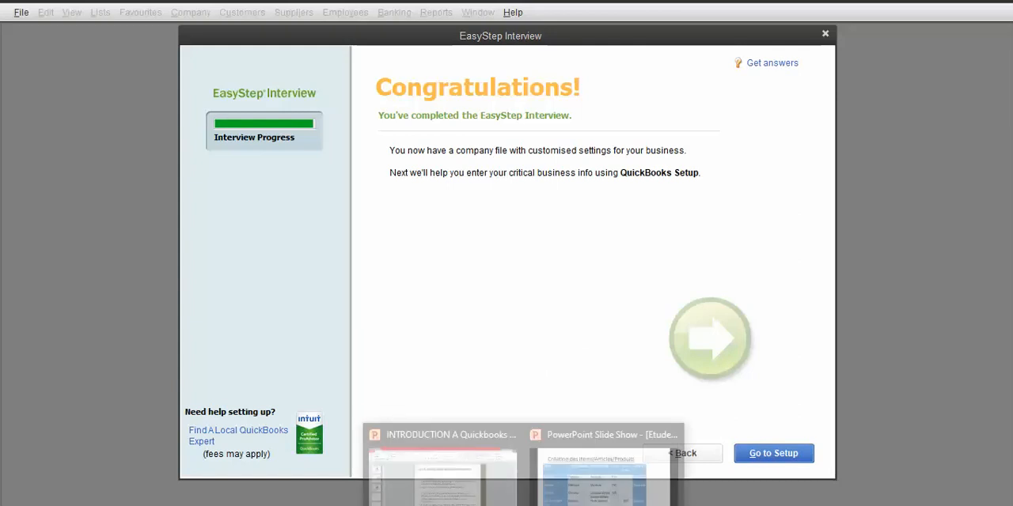
click(590, 493)
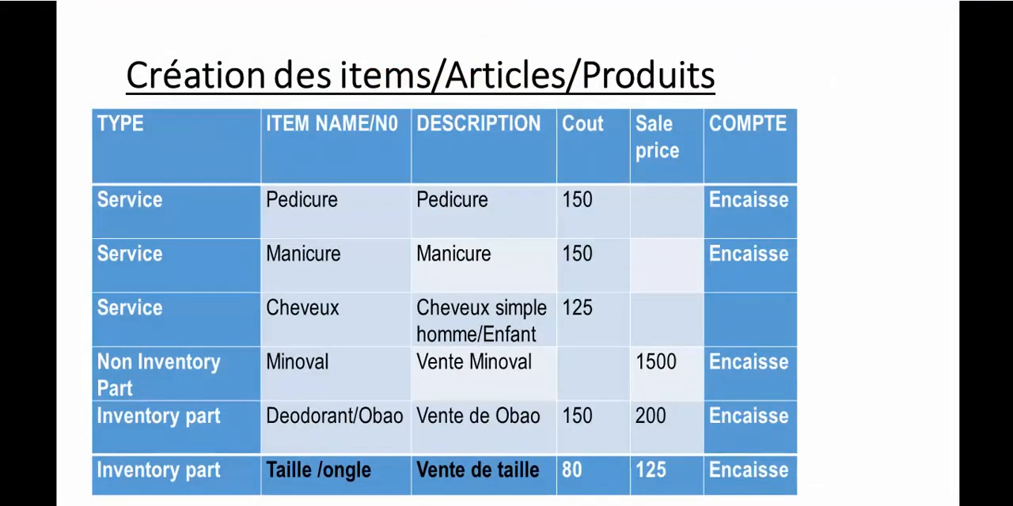
Step: Page back through the slides to the QuickBooks Setup slide on Express Start versus Advanced Setup
key(Left)
key(Left)
key(Left)
key(Left)
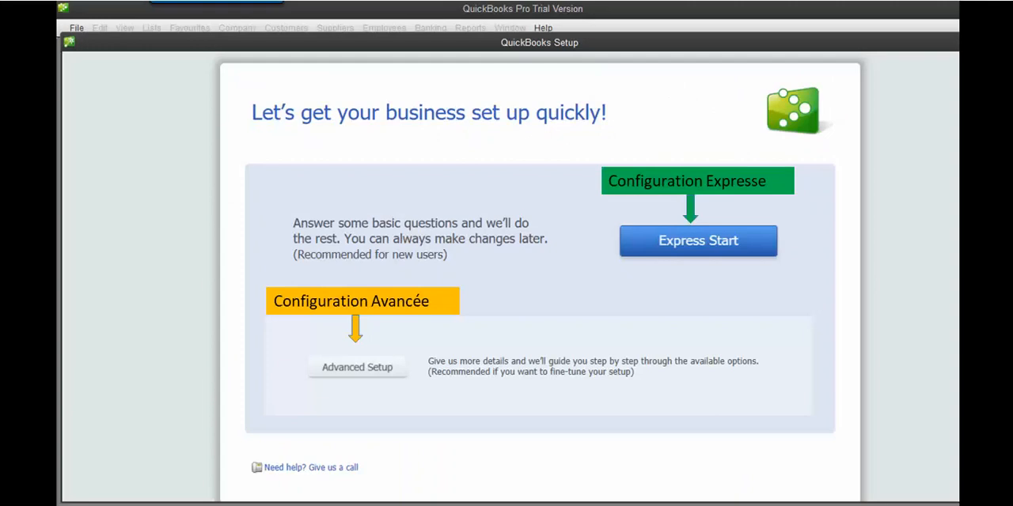
key(Left)
key(Left)
key(Left)
key(Left)
key(Left)
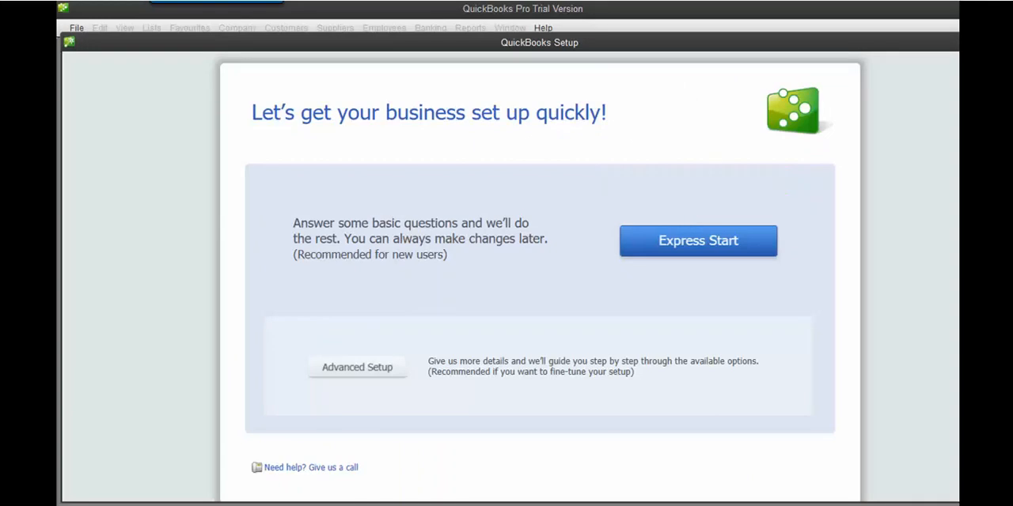